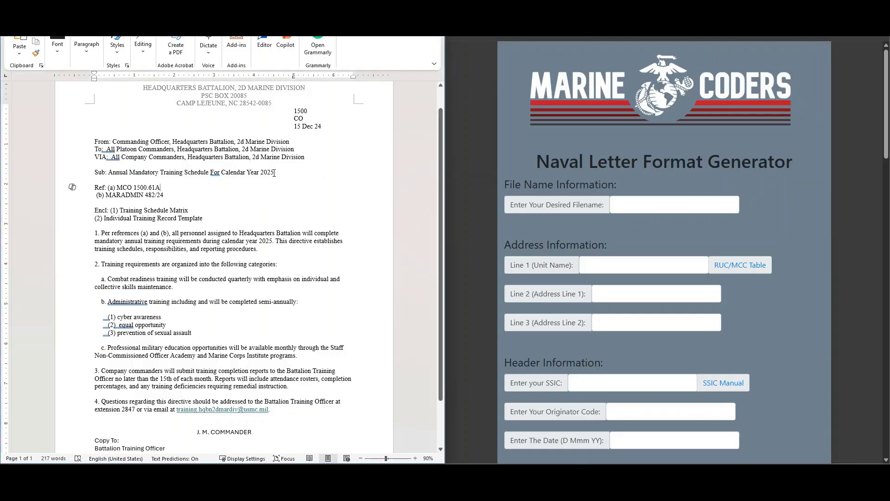
# Step: Copy the letter's subject line into the Filename field
pyautogui.moveTo(274, 173); pyautogui.dragTo(109, 173)
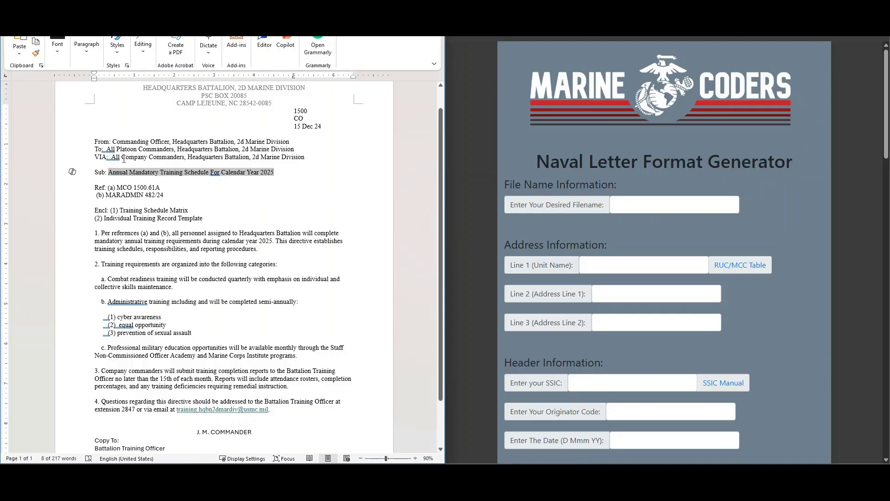
pyautogui.hotkey('ctrl', 'c')
pyautogui.click(672, 205)
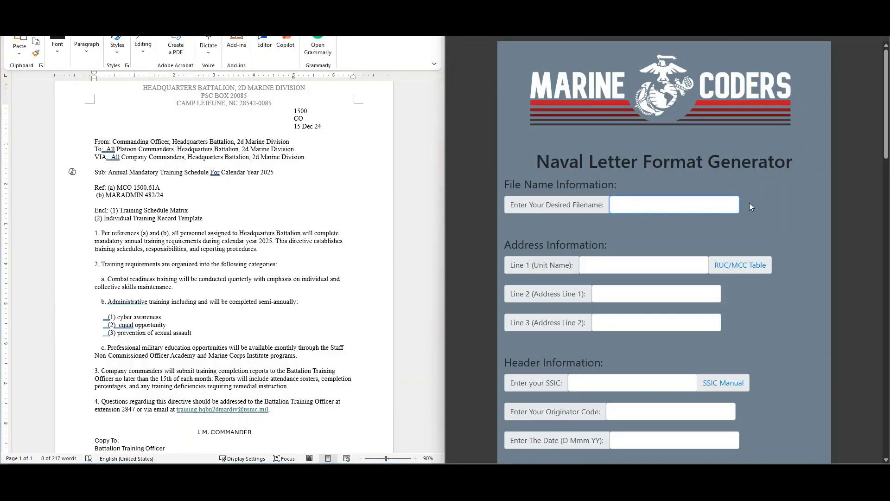
pyautogui.hotkey('ctrl', 'v')
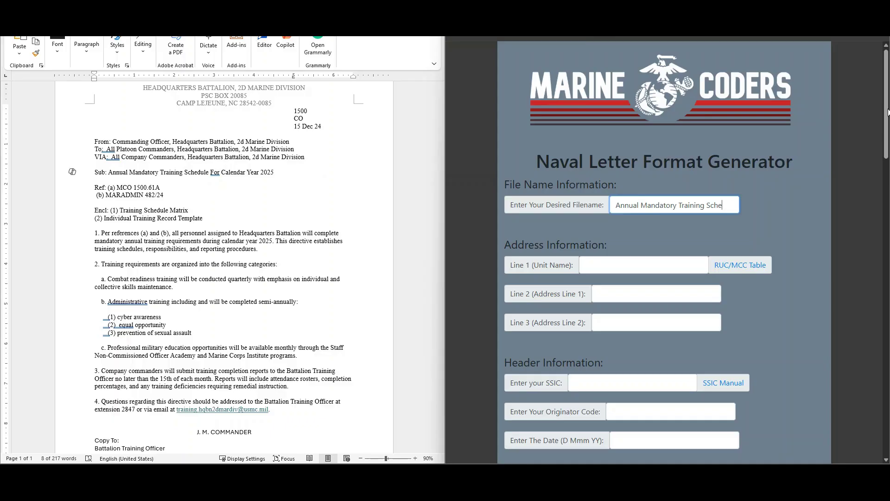
pyautogui.scroll(-1, 888, 109)
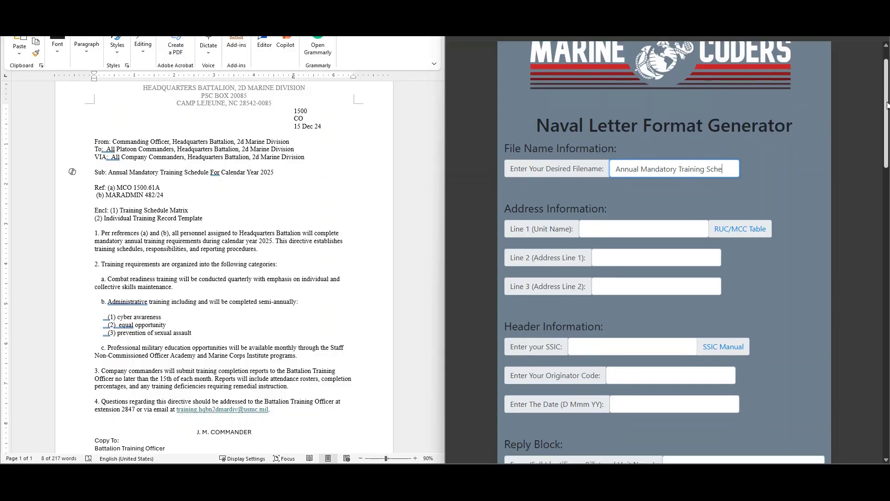
pyautogui.moveTo(888, 104); pyautogui.dragTo(875, 135)
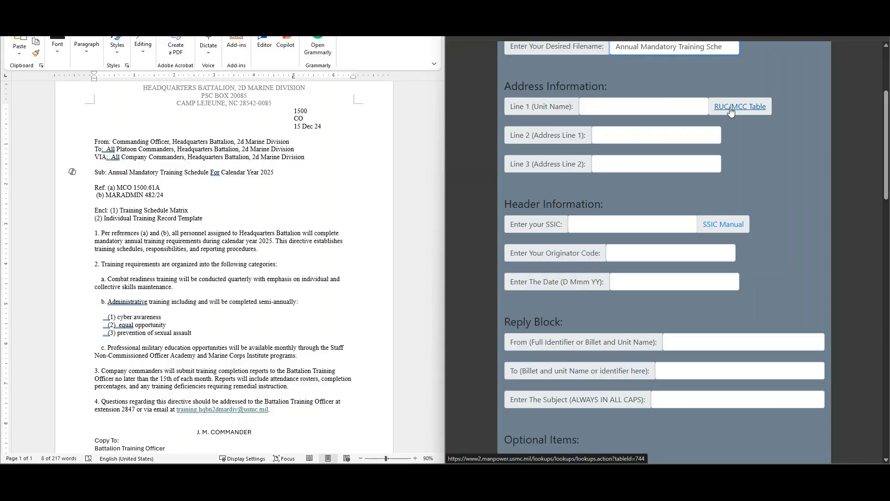
# Step: Paste the unit name from the Word header into Line 1
pyautogui.doubleClick(261, 89)
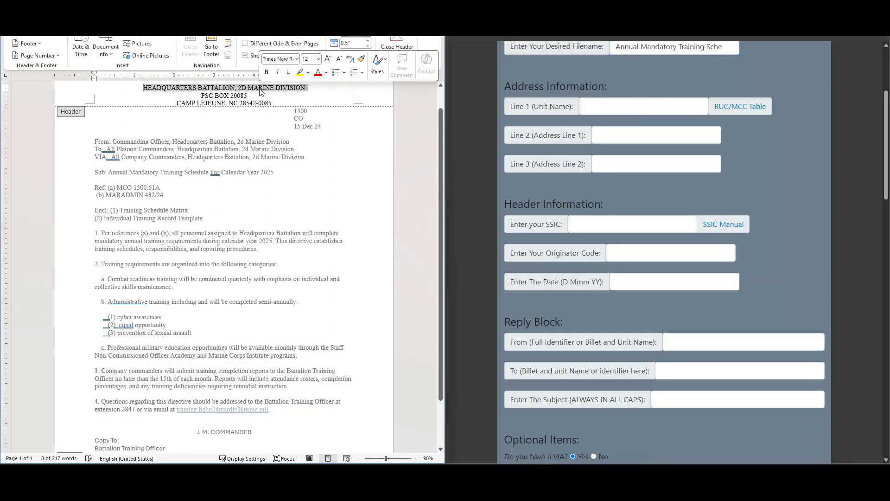
pyautogui.click(589, 122)
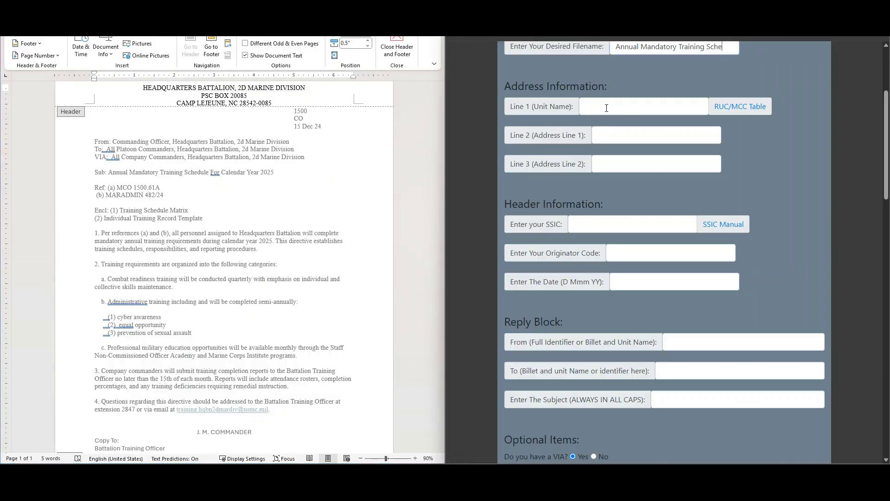
pyautogui.click(607, 108)
pyautogui.hotkey('ctrl', 'v')
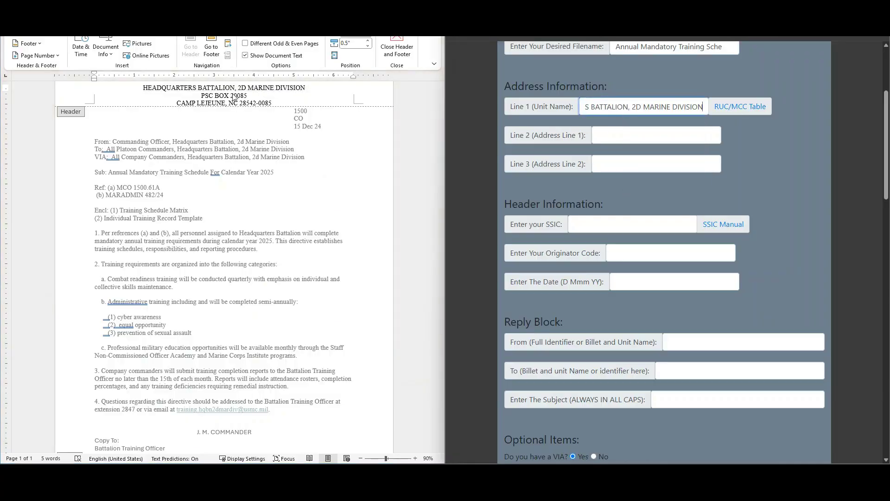
pyautogui.click(234, 97)
pyautogui.doubleClick(232, 96)
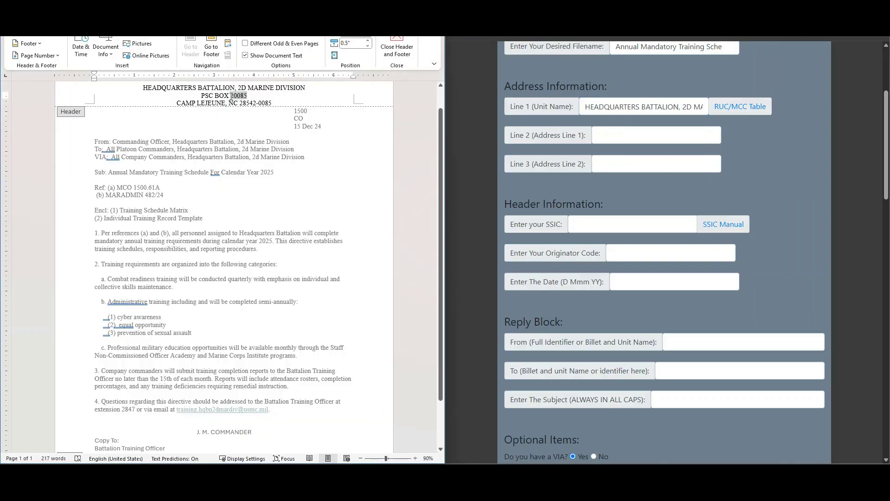
pyautogui.hotkey('ctrl', 'v')
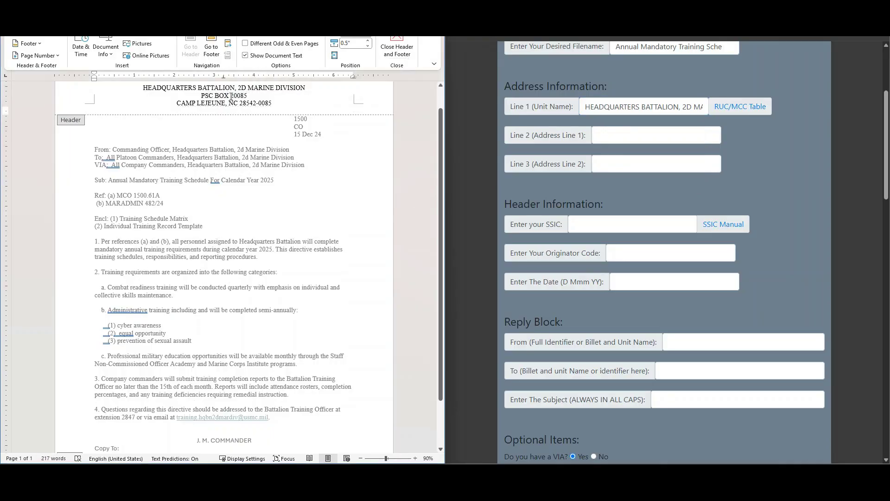
pyautogui.tripleClick(231, 96)
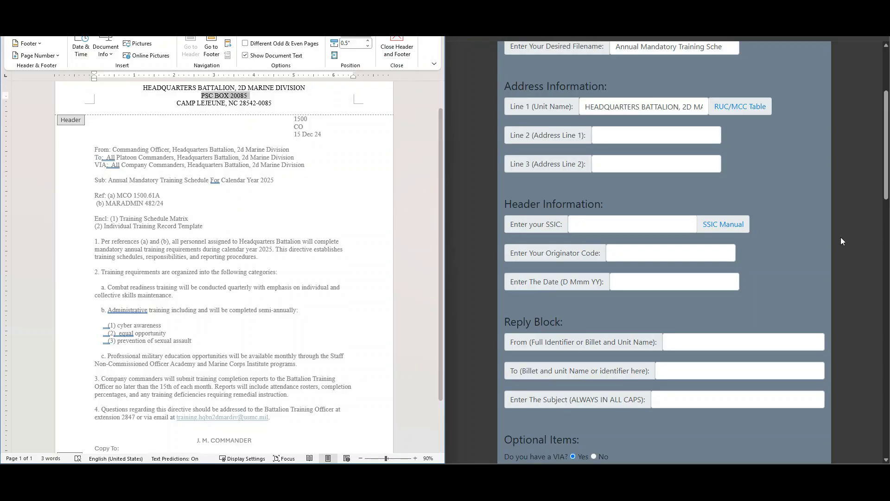
pyautogui.click(790, 171)
pyautogui.click(658, 137)
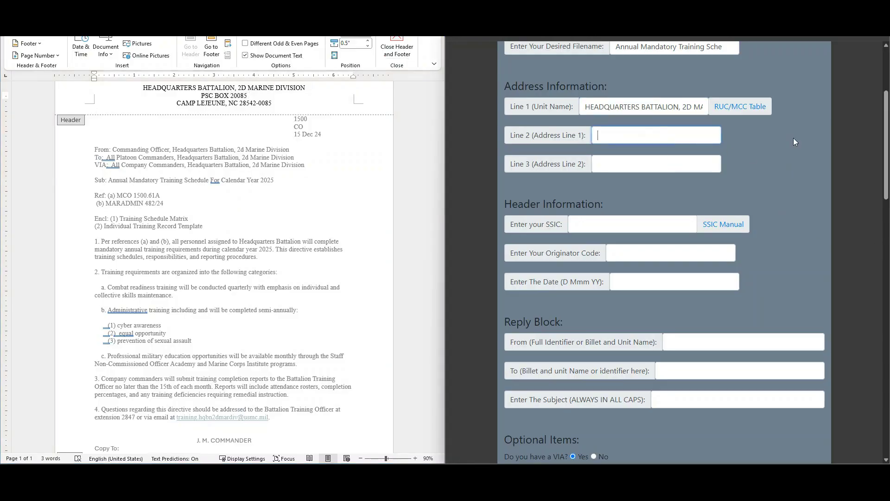
pyautogui.hotkey('ctrl', 'v')
# Step: Delete the comma after LEJEUNE and paste CAMP LEJEUNE NC 28542-0085 into Line 3
pyautogui.click(229, 103)
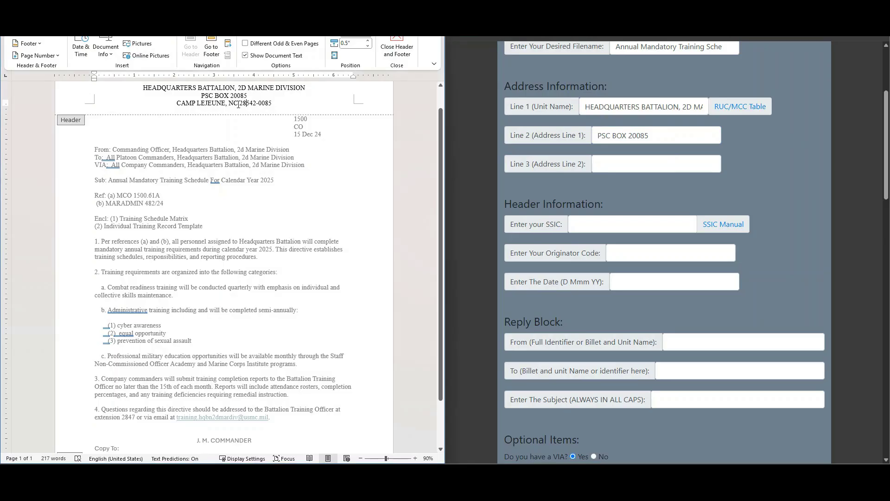
pyautogui.moveTo(229, 103); pyautogui.dragTo(238, 104)
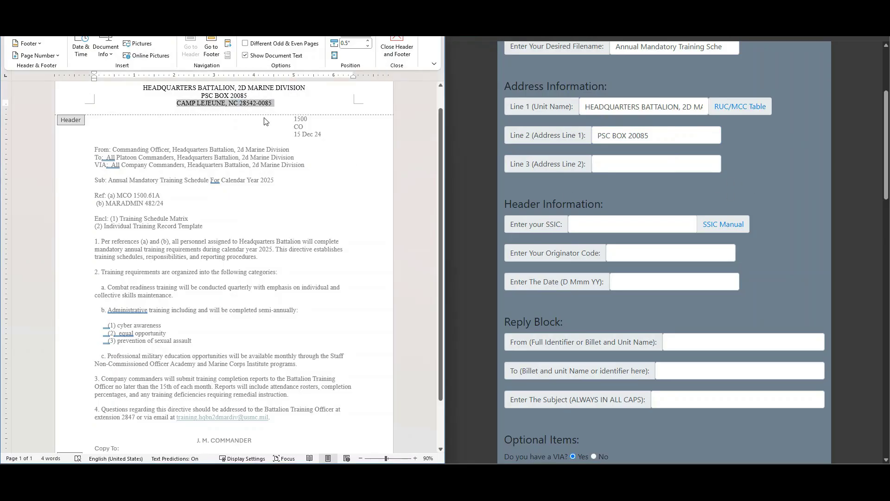
pyautogui.click(232, 111)
pyautogui.click(227, 103)
pyautogui.press('BackSpace')
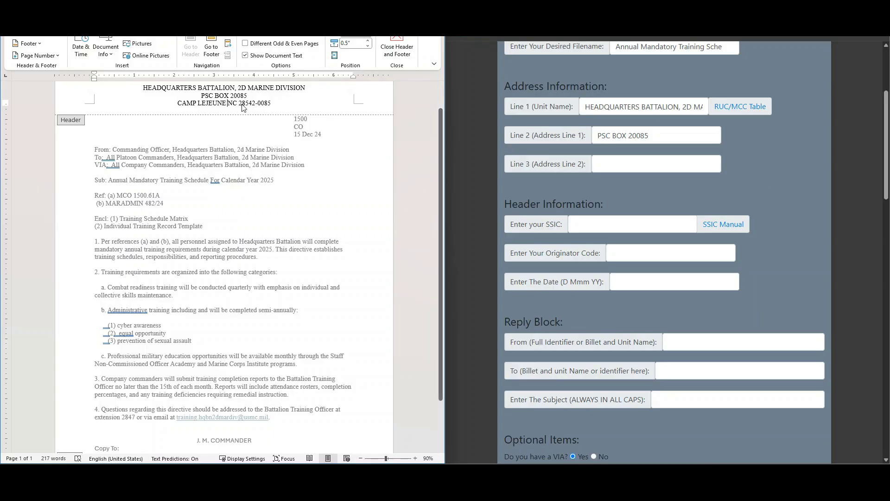
pyautogui.tripleClick(243, 103)
pyautogui.click(789, 178)
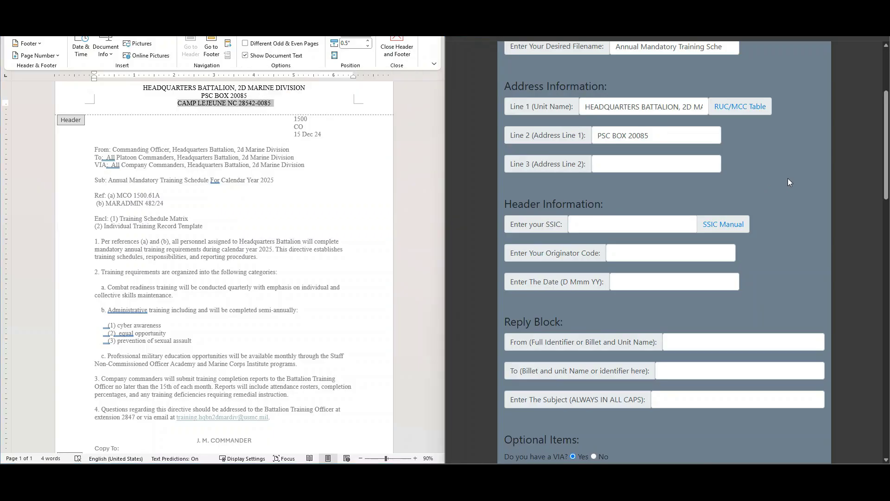
pyautogui.click(621, 165)
pyautogui.hotkey('ctrl', 'v')
pyautogui.click(774, 177)
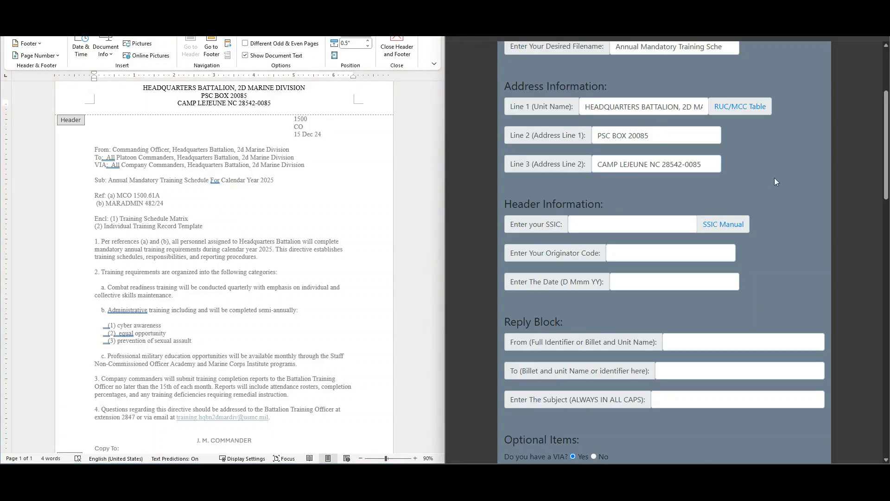
# Step: Close the Word header and enter SSIC 1500 and originator code CO
pyautogui.moveTo(889, 131); pyautogui.dragTo(888, 141)
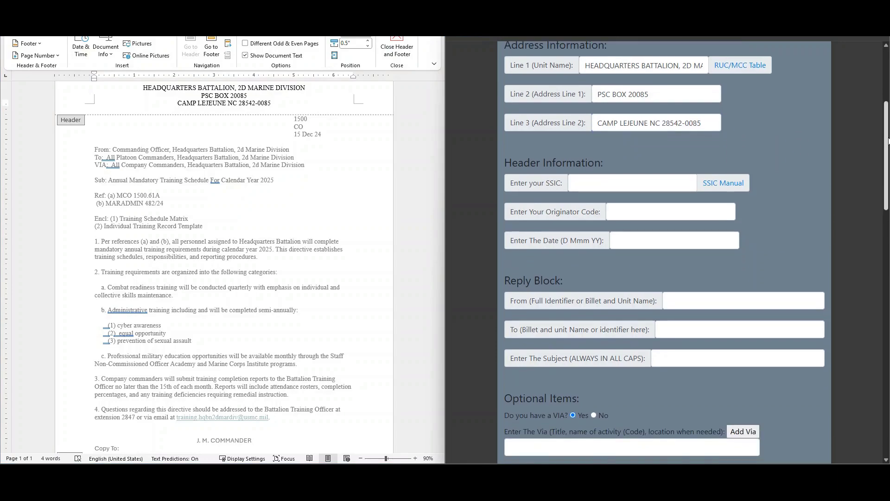
pyautogui.scroll(-2, 888, 141)
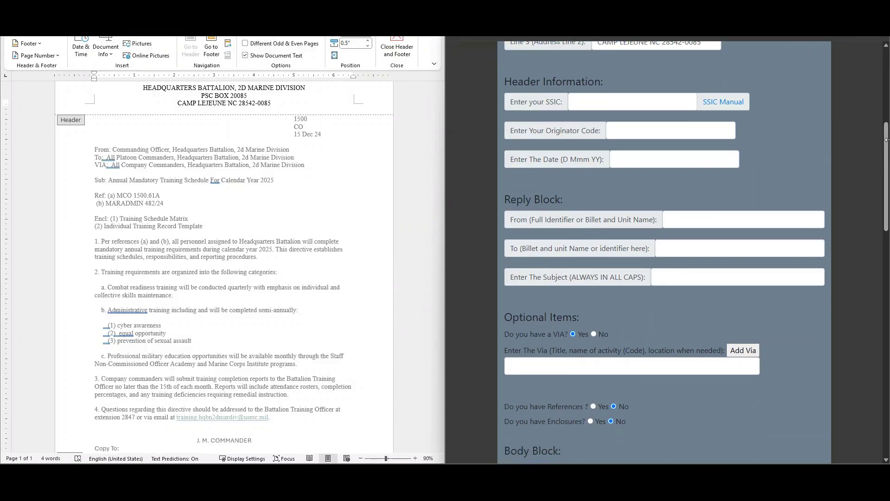
pyautogui.doubleClick(306, 118)
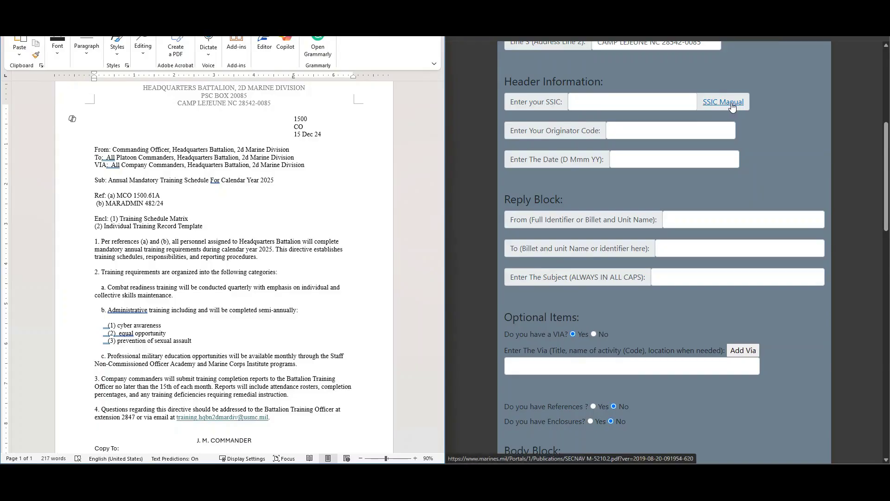
pyautogui.click(589, 105)
pyautogui.write('1500')
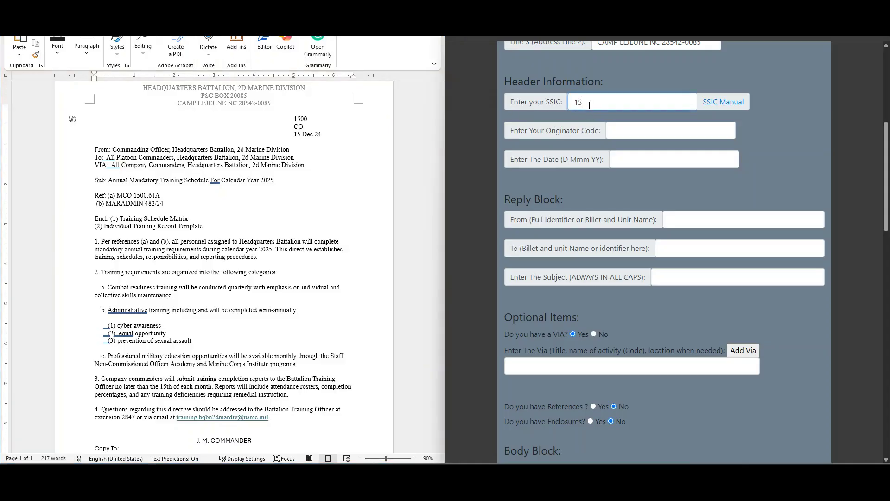
pyautogui.click(626, 131)
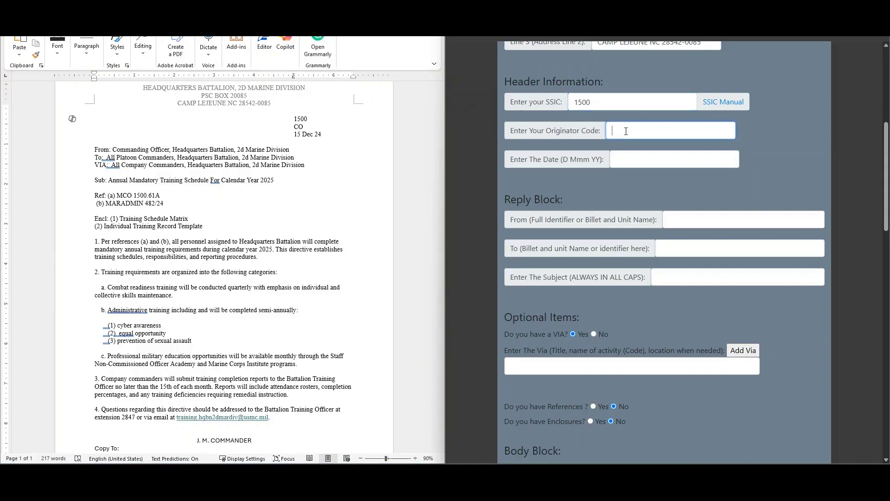
pyautogui.write('CO')
# Step: Copy the date 15 Dec 24 from the letter into the Date field
pyautogui.click(317, 135)
pyautogui.moveTo(317, 135); pyautogui.dragTo(293, 135)
pyautogui.hotkey('ctrl', 'c')
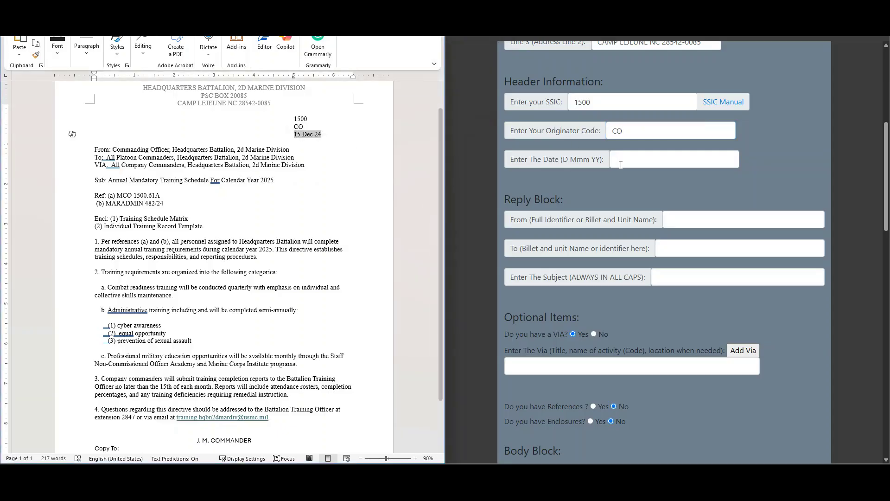
pyautogui.click(675, 160)
pyautogui.hotkey('ctrl', 'v')
pyautogui.click(809, 167)
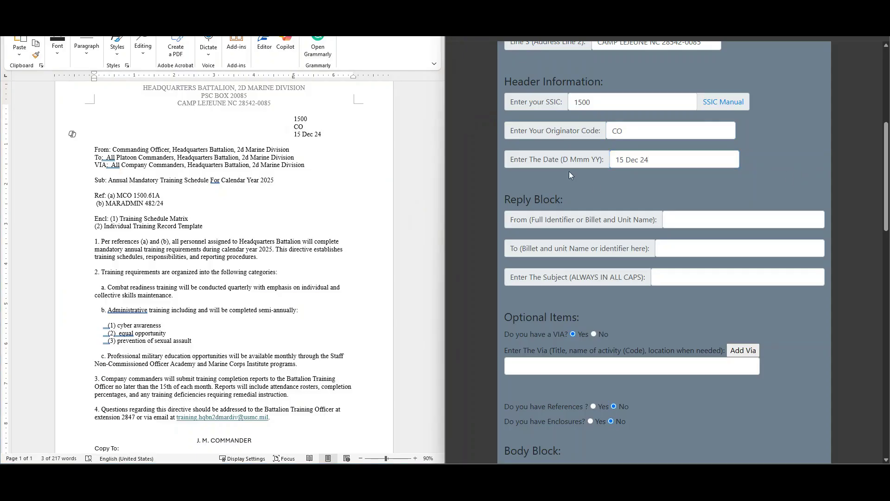
# Step: Copy the letter's From sender and To addressees into the form's From and To fields
pyautogui.scroll(-2, 834, 162)
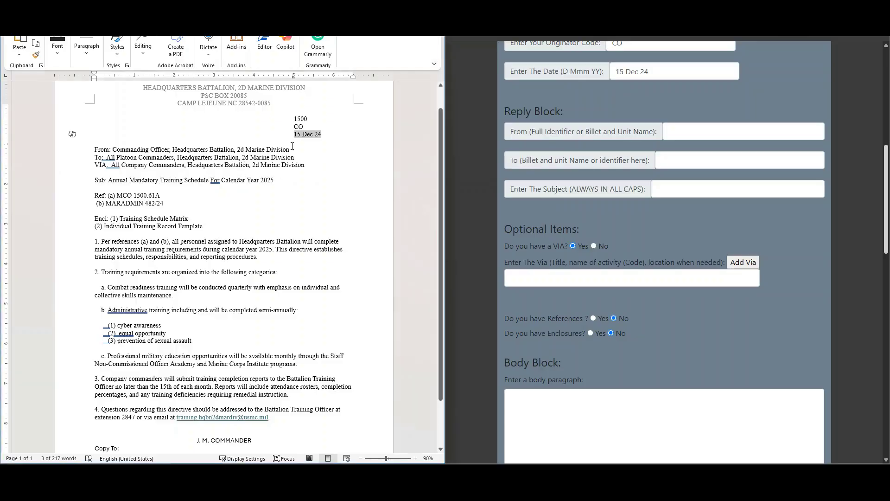
pyautogui.moveTo(290, 149); pyautogui.dragTo(124, 148)
pyautogui.hotkey('ctrl', 'c')
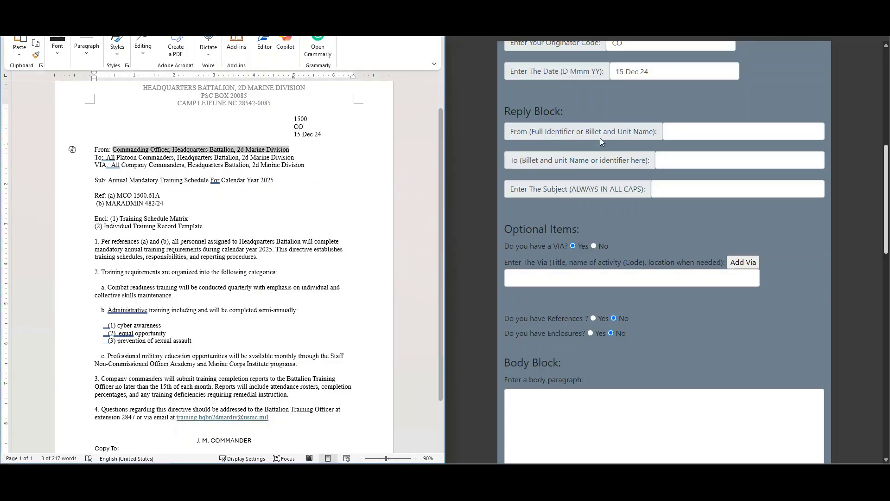
pyautogui.click(677, 131)
pyautogui.hotkey('ctrl', 'v')
pyautogui.click(292, 157)
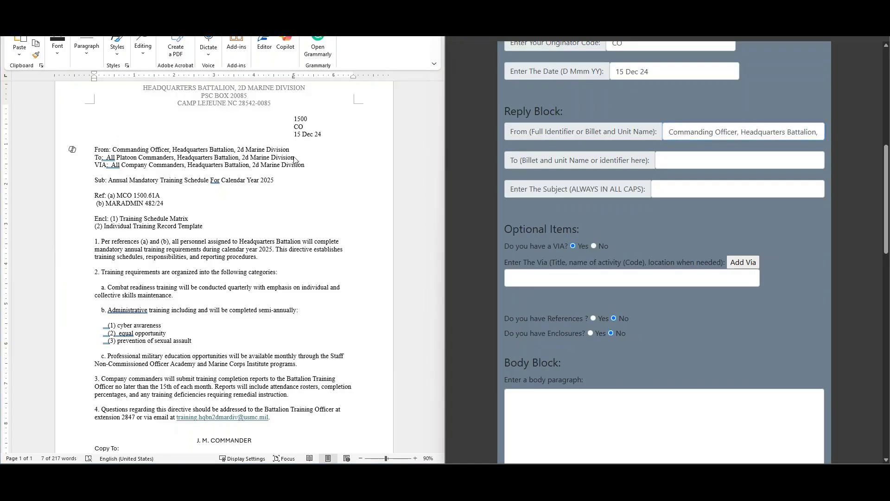
pyautogui.moveTo(294, 157); pyautogui.dragTo(106, 158)
pyautogui.click(690, 157)
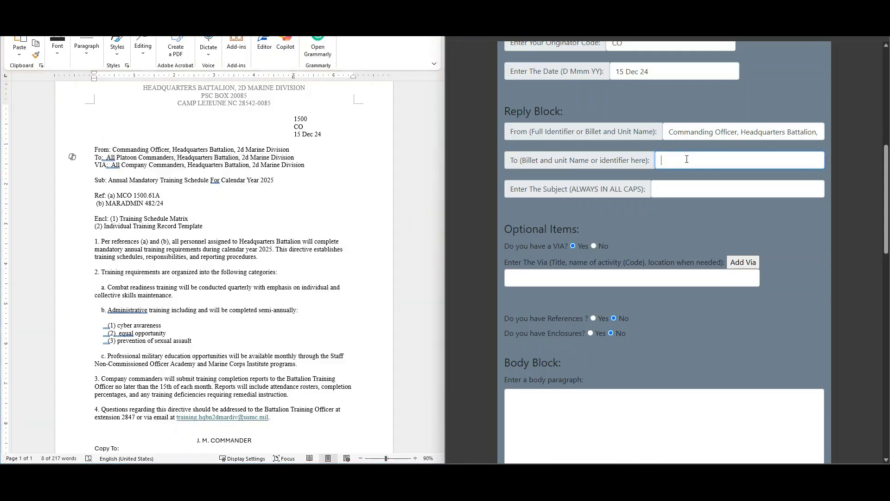
pyautogui.hotkey('ctrl', 'v')
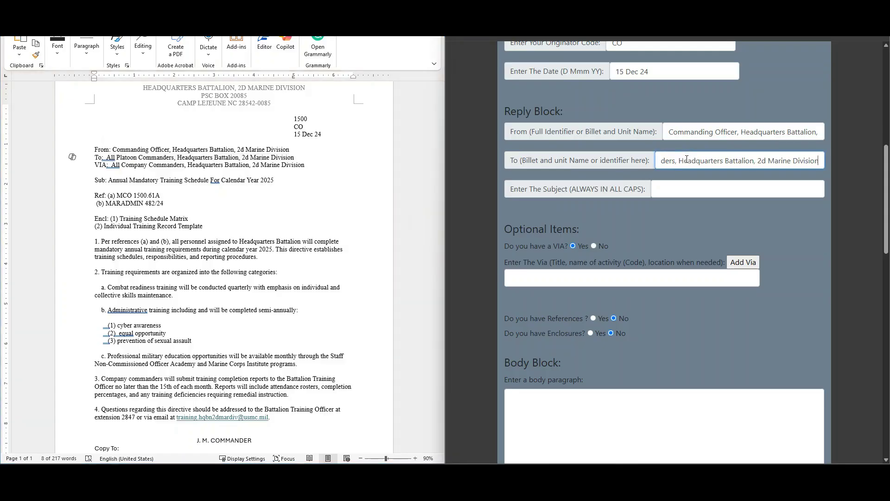
# Step: Convert the subject to capitals with Shift+F3 and paste it into Subject
pyautogui.click(274, 181)
pyautogui.moveTo(274, 181); pyautogui.dragTo(108, 182)
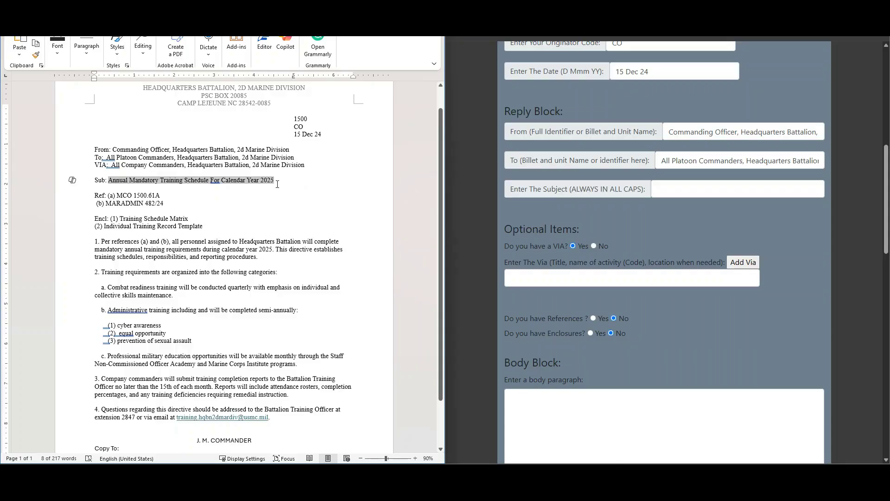
pyautogui.hotkey('shift', 'F3')
pyautogui.hotkey('ctrl', 'c')
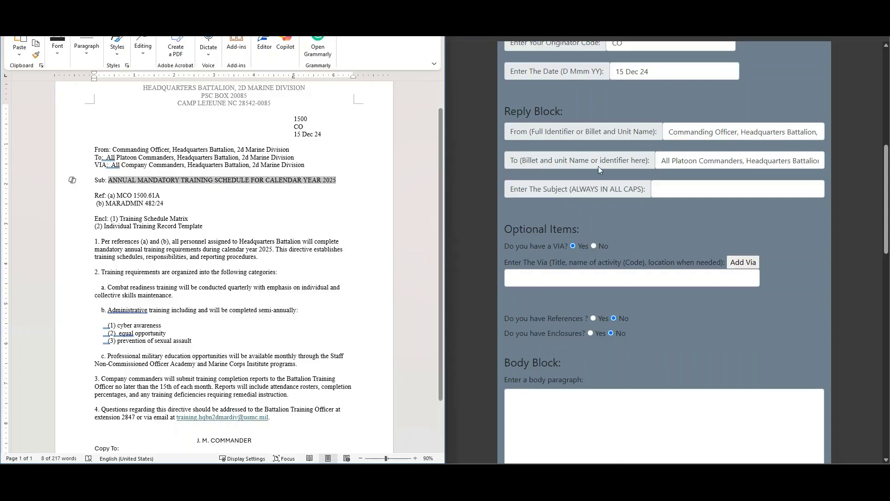
pyautogui.click(698, 186)
pyautogui.hotkey('ctrl', 'v')
pyautogui.click(709, 212)
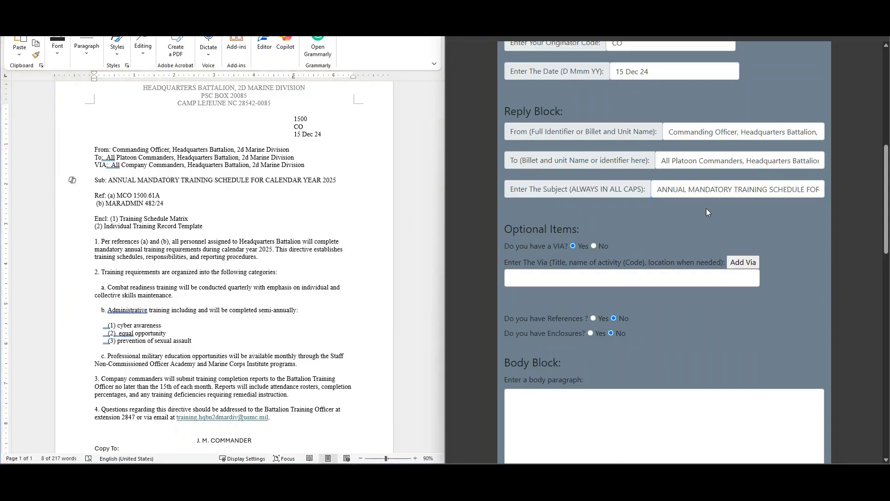
pyautogui.moveTo(889, 174); pyautogui.dragTo(888, 193)
# Step: Keep VIA at Yes and paste All Company Commanders, Headquarters Battalion, 2d Marine Division as the via
pyautogui.click(594, 172)
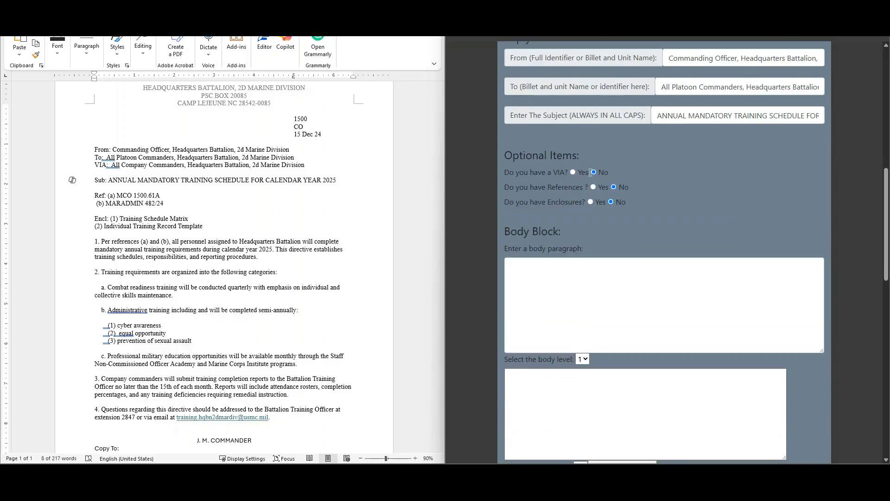
pyautogui.click(572, 172)
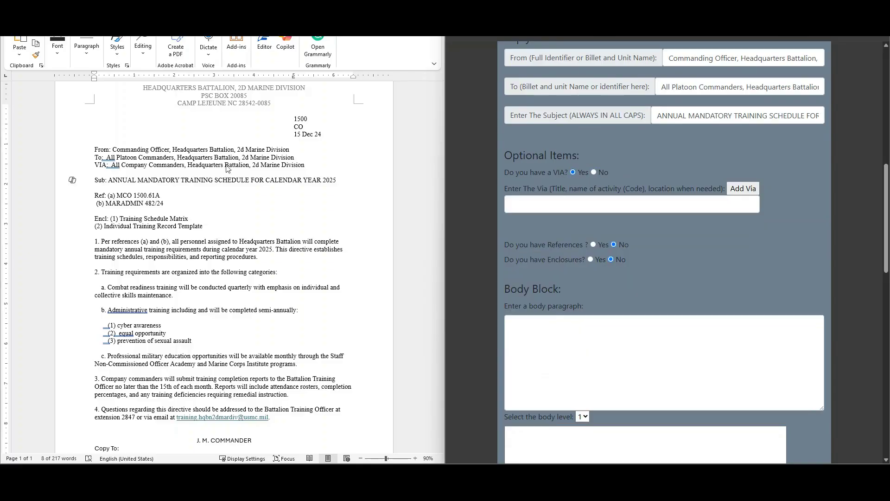
pyautogui.moveTo(306, 165); pyautogui.dragTo(108, 165)
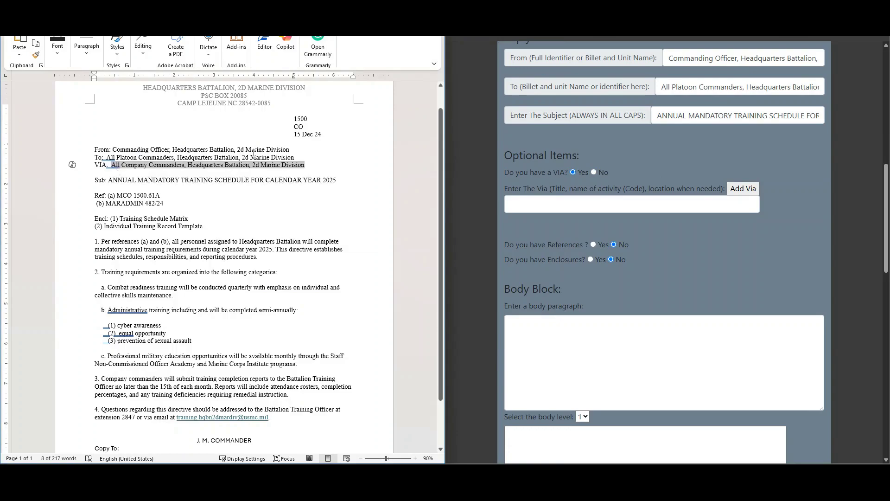
pyautogui.click(598, 203)
pyautogui.hotkey('ctrl', 'v')
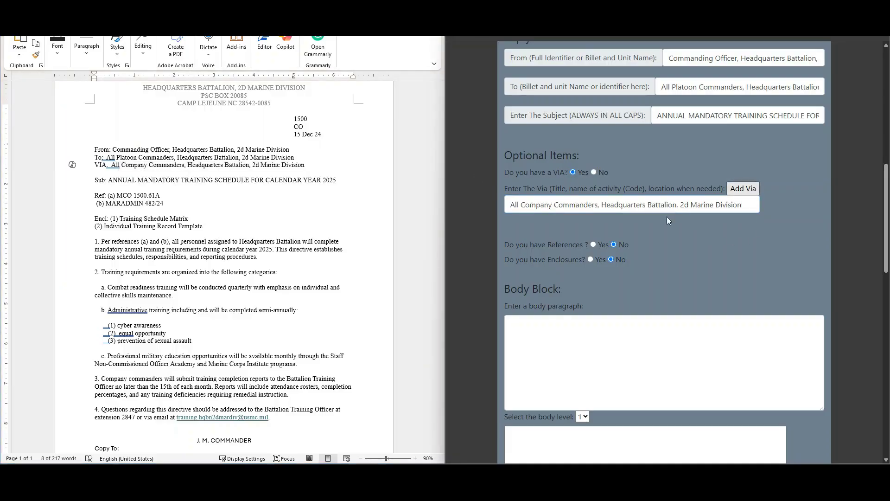
# Step: Add four via lines, then remove the four empty ones again
pyautogui.click(743, 189)
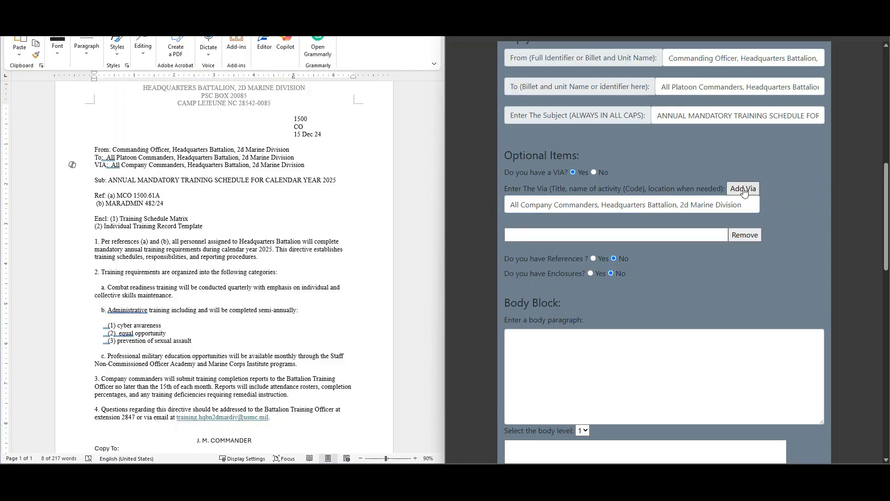
pyautogui.click(744, 190)
pyautogui.click(744, 190)
pyautogui.click(743, 190)
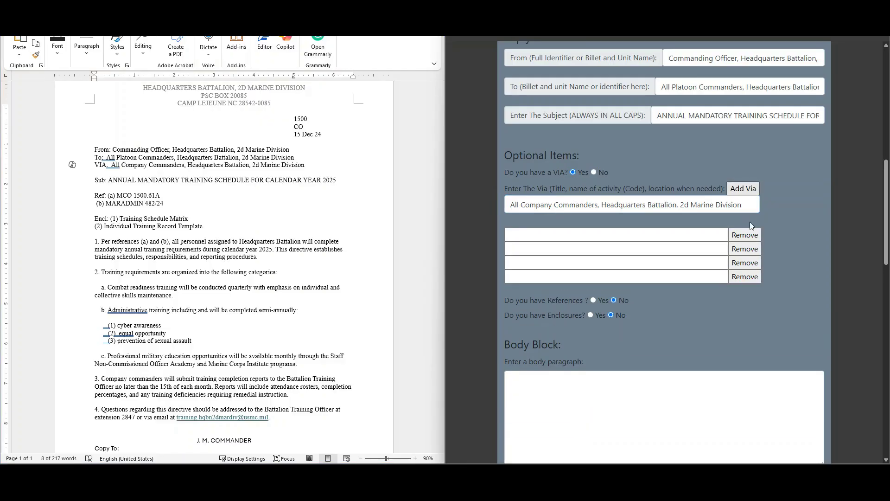
pyautogui.click(751, 237)
pyautogui.click(751, 236)
pyautogui.click(751, 236)
pyautogui.click(751, 236)
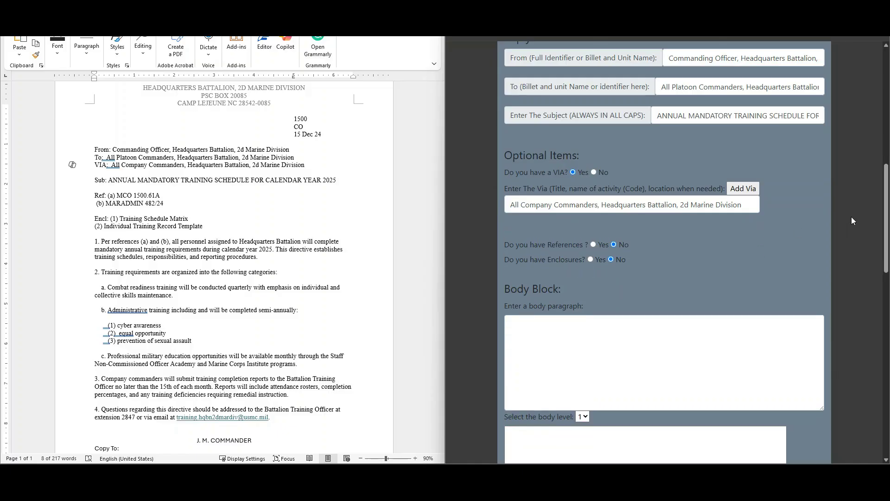
pyautogui.moveTo(889, 200); pyautogui.dragTo(887, 227)
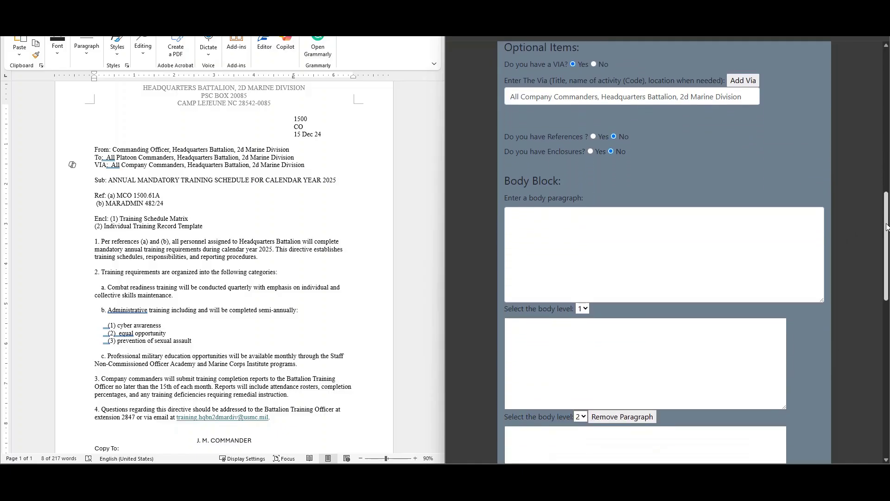
# Step: Set References to Yes and add MCO 1500.61A and Individual Training Record Template
pyautogui.click(595, 137)
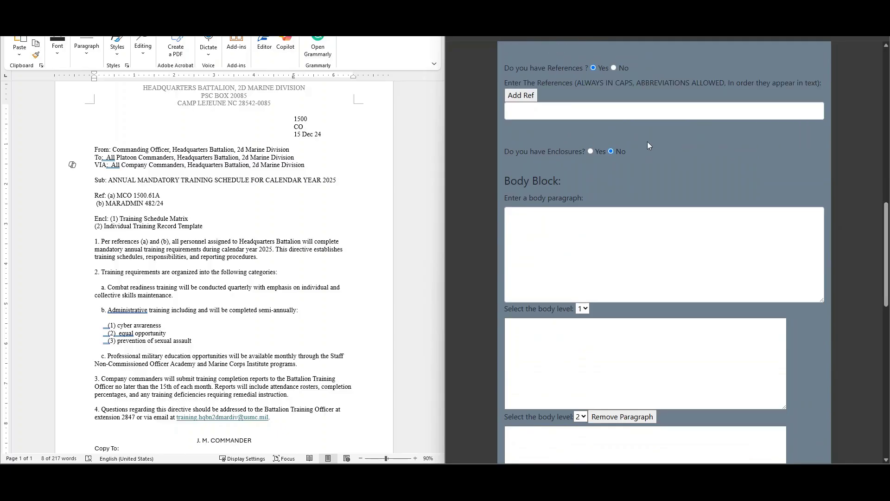
pyautogui.scroll(1, 887, 219)
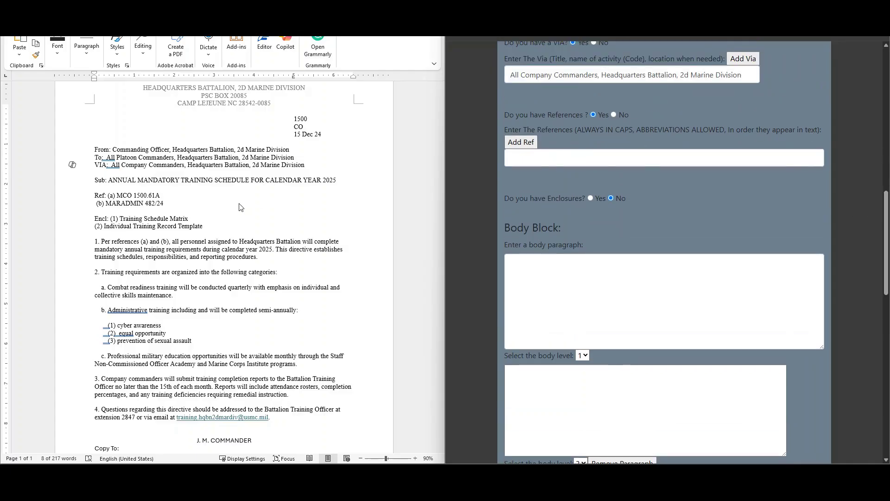
pyautogui.hotkey('alt', 'Tab')
pyautogui.moveTo(165, 195); pyautogui.dragTo(125, 196)
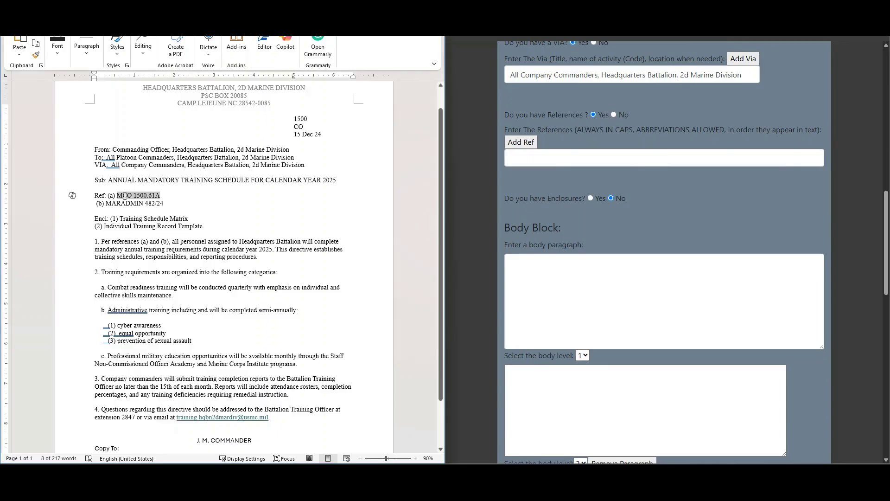
pyautogui.hotkey('ctrl', 'c')
pyautogui.click(582, 158)
pyautogui.hotkey('ctrl', 'v')
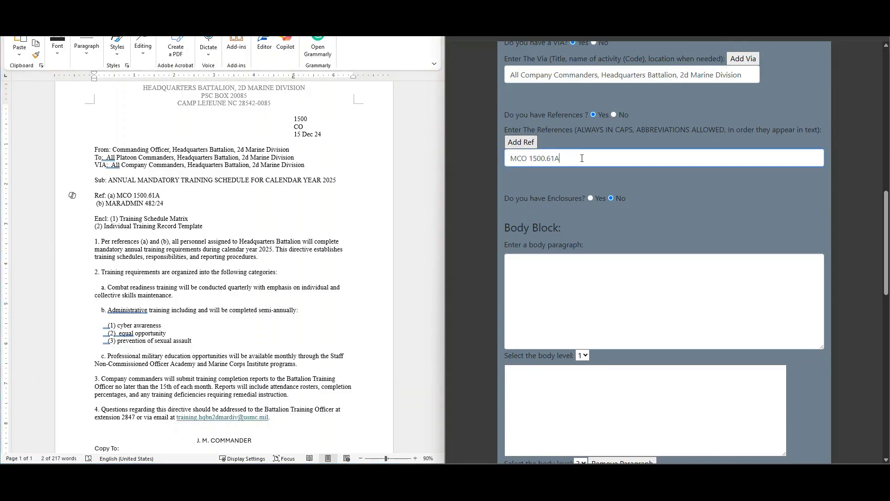
pyautogui.click(521, 142)
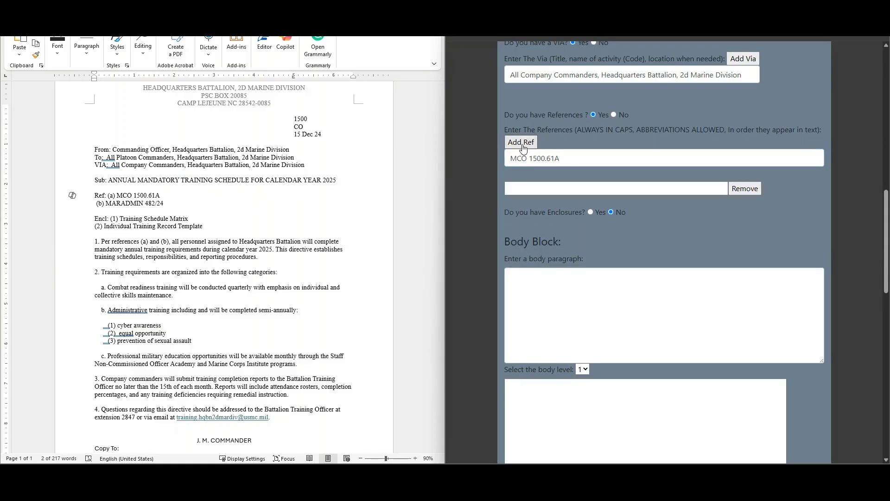
pyautogui.moveTo(205, 226); pyautogui.dragTo(104, 227)
pyautogui.click(572, 184)
pyautogui.hotkey('ctrl', 'v')
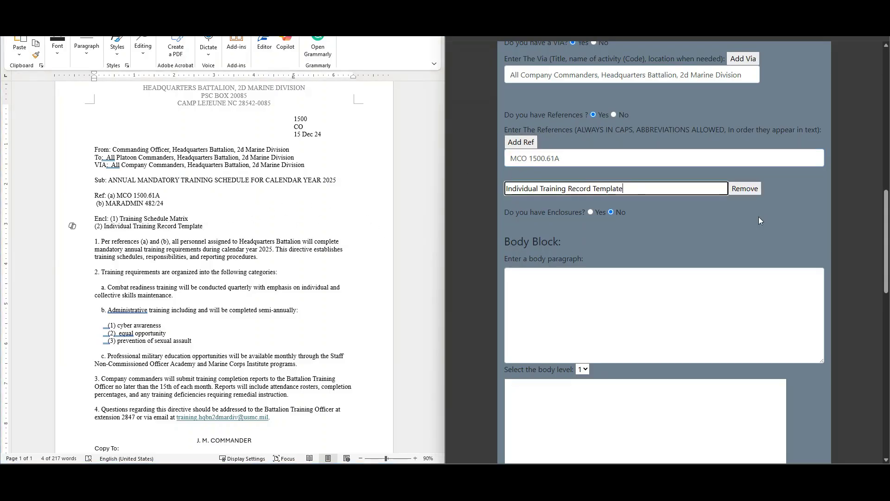
pyautogui.click(687, 221)
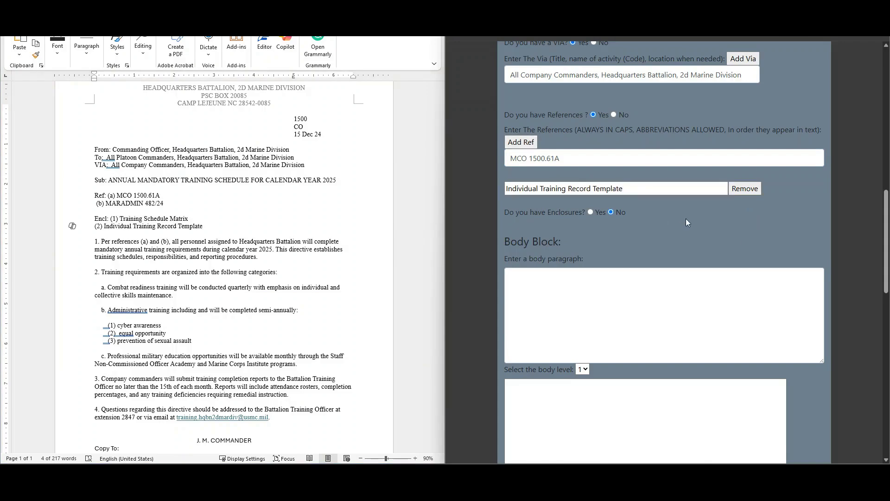
# Step: Set Enclosures to Yes and add Training Schedule Matrix and Individual Training Record Template
pyautogui.click(598, 212)
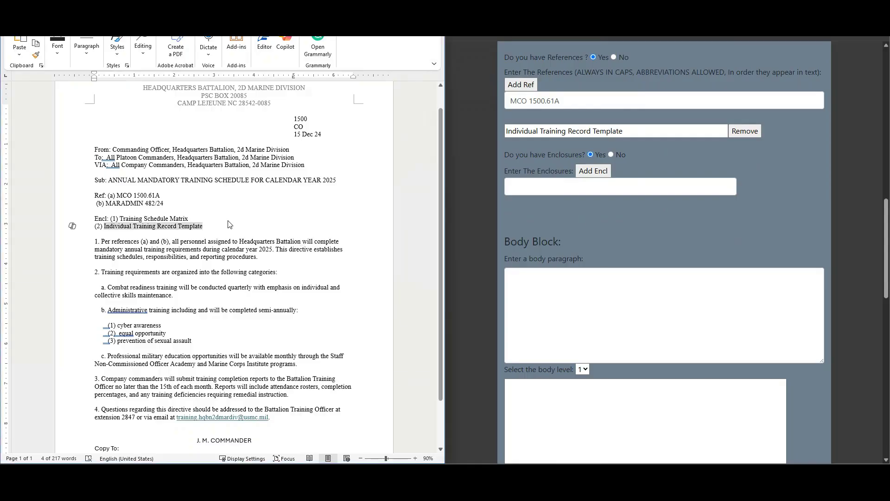
pyautogui.moveTo(187, 218); pyautogui.dragTo(131, 223)
pyautogui.hotkey('ctrl', 'c')
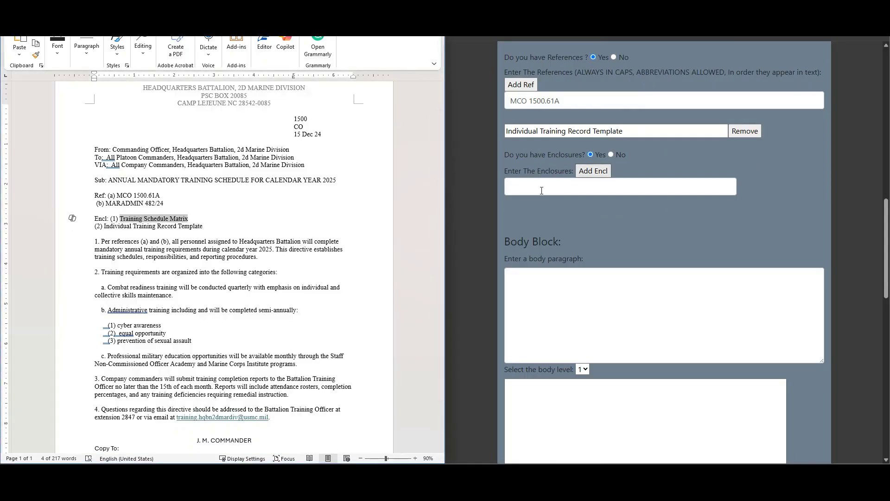
pyautogui.click(587, 187)
pyautogui.hotkey('ctrl', 'v')
pyautogui.click(595, 171)
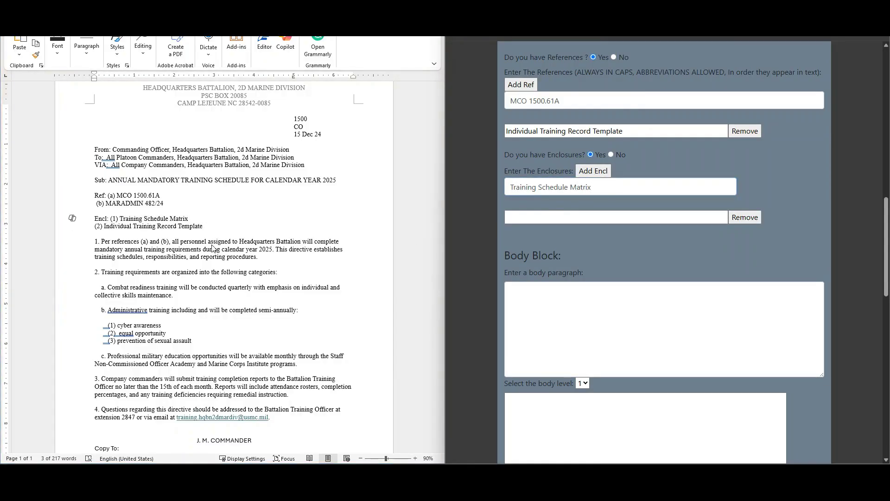
pyautogui.moveTo(203, 226); pyautogui.dragTo(104, 228)
pyautogui.hotkey('ctrl', 'c')
pyautogui.click(617, 217)
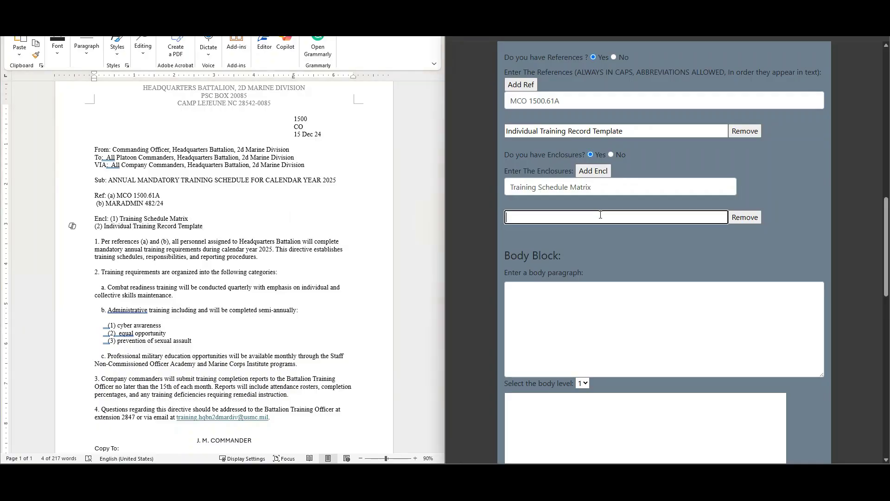
pyautogui.hotkey('ctrl', 'v')
pyautogui.moveTo(889, 224); pyautogui.dragTo(889, 261)
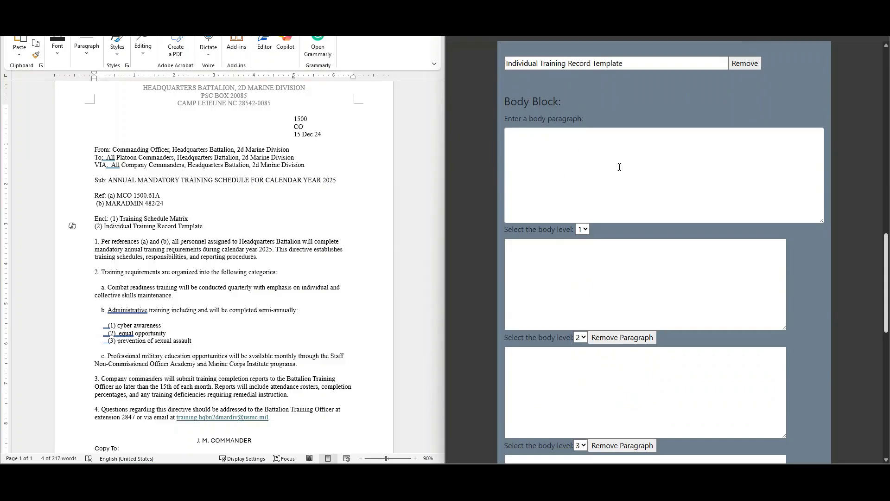
# Step: Paste the 'Per references (a) and (b)…' paragraph into the first body box
pyautogui.click(585, 231)
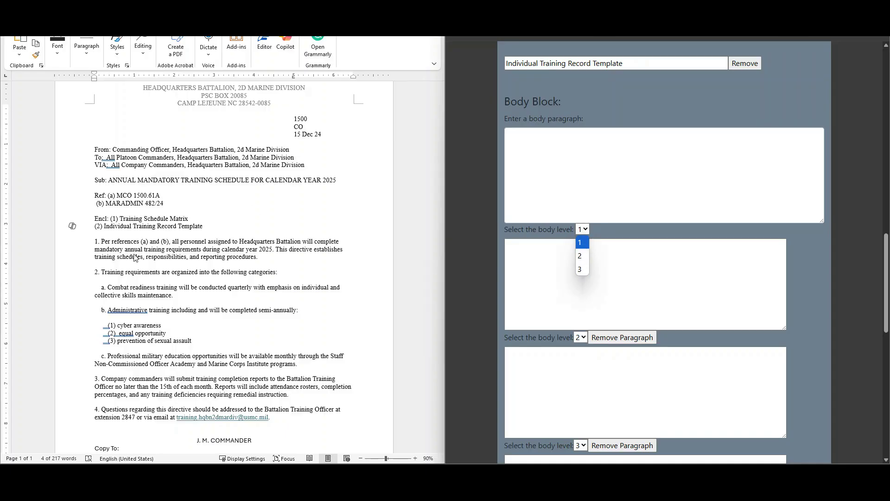
pyautogui.click(238, 255)
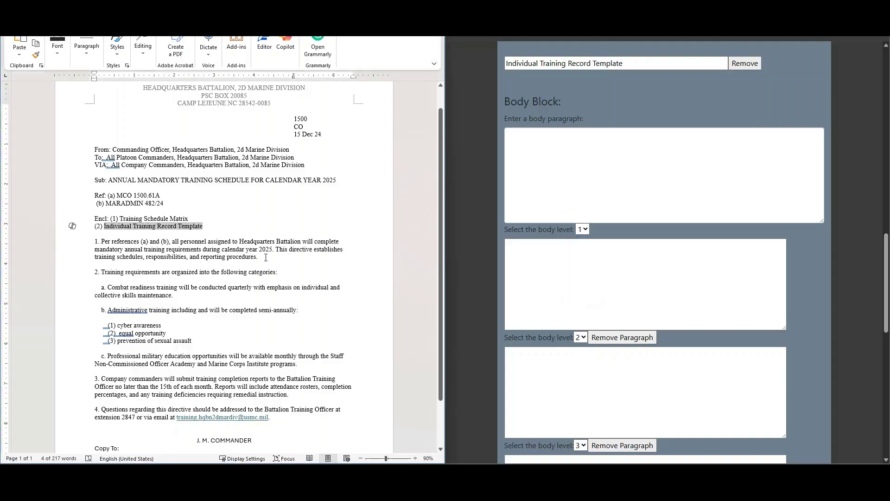
pyautogui.moveTo(258, 256); pyautogui.dragTo(102, 241)
pyautogui.hotkey('ctrl', 'c')
pyautogui.click(580, 185)
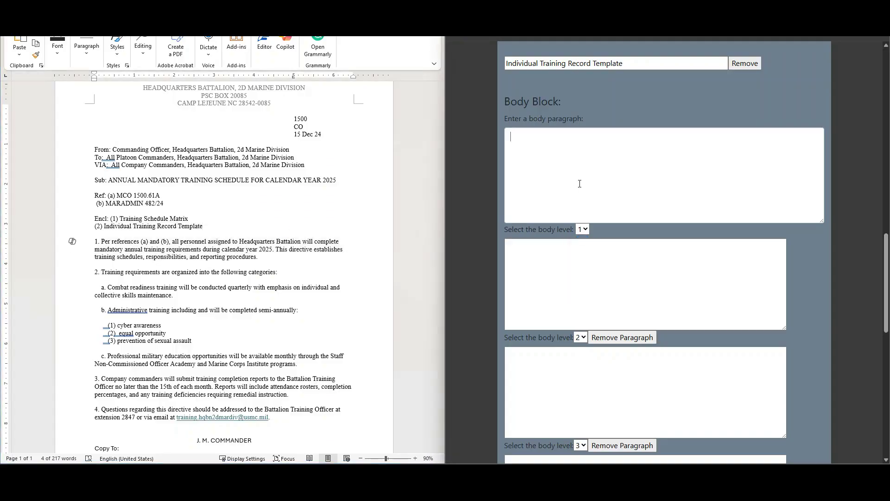
pyautogui.hotkey('ctrl', 'v')
# Step: Paste 'Training requirements are organized into the following categories:' as a level-1 paragraph
pyautogui.click(270, 260)
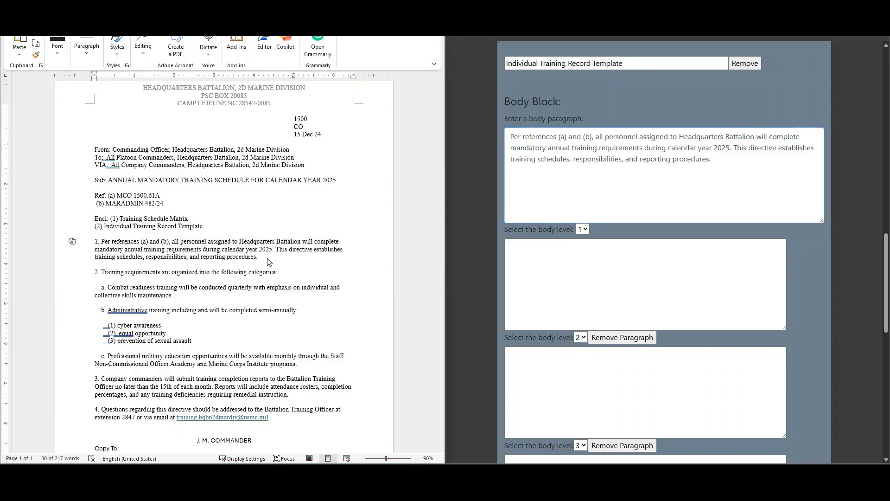
pyautogui.moveTo(278, 272); pyautogui.dragTo(97, 273)
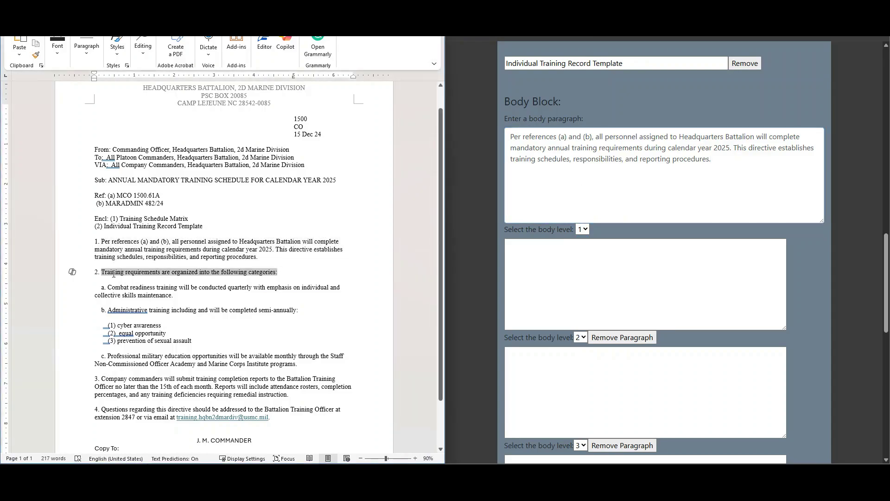
pyautogui.hotkey('ctrl', 'c')
pyautogui.click(607, 272)
pyautogui.hotkey('ctrl', 'v')
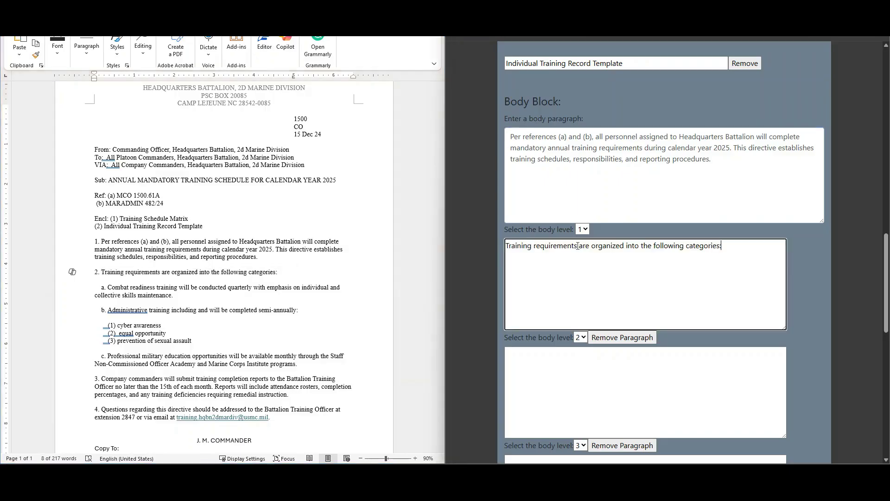
pyautogui.scroll(-3, 885, 258)
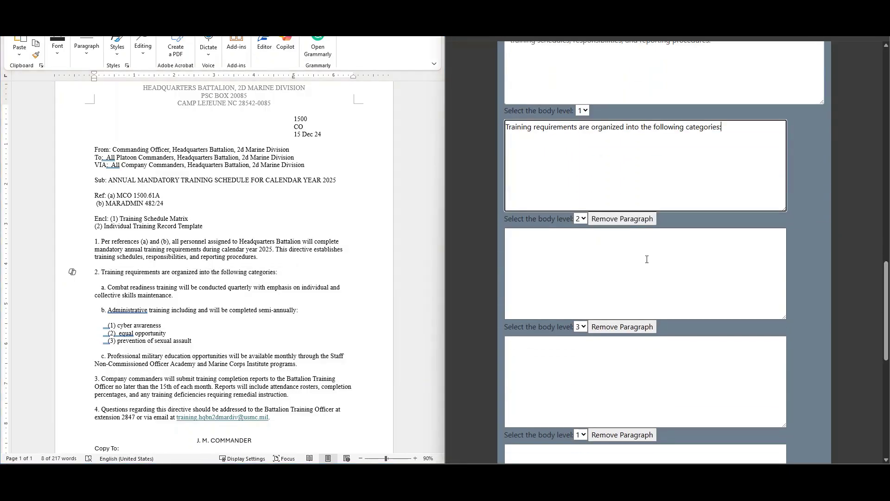
pyautogui.click(580, 219)
pyautogui.click(585, 236)
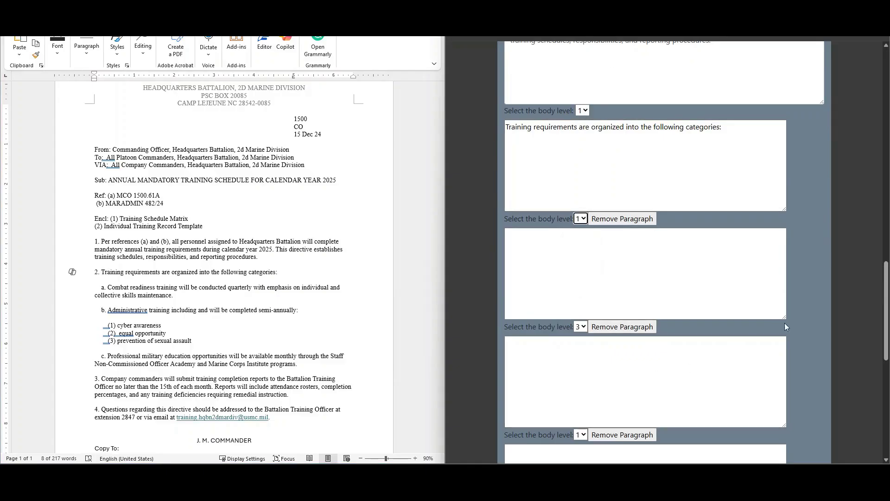
# Step: Remove the two extra empty body paragraphs
pyautogui.scroll(-3, 886, 290)
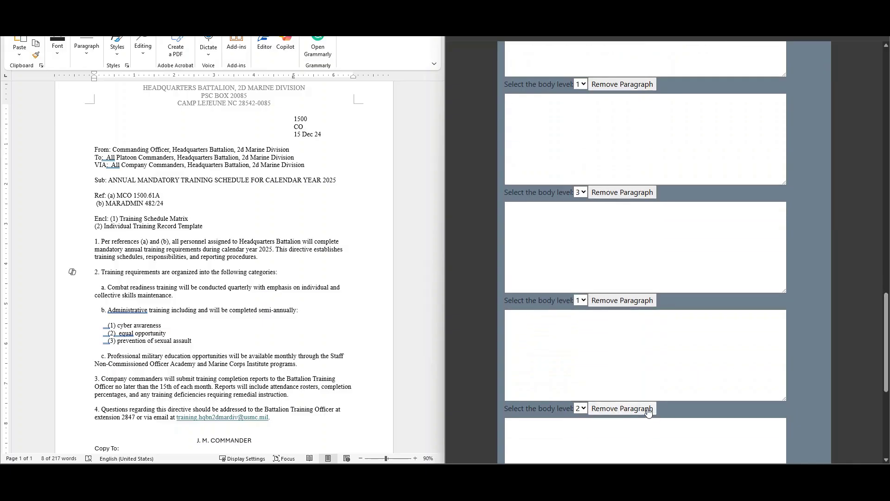
pyautogui.click(624, 408)
pyautogui.click(628, 301)
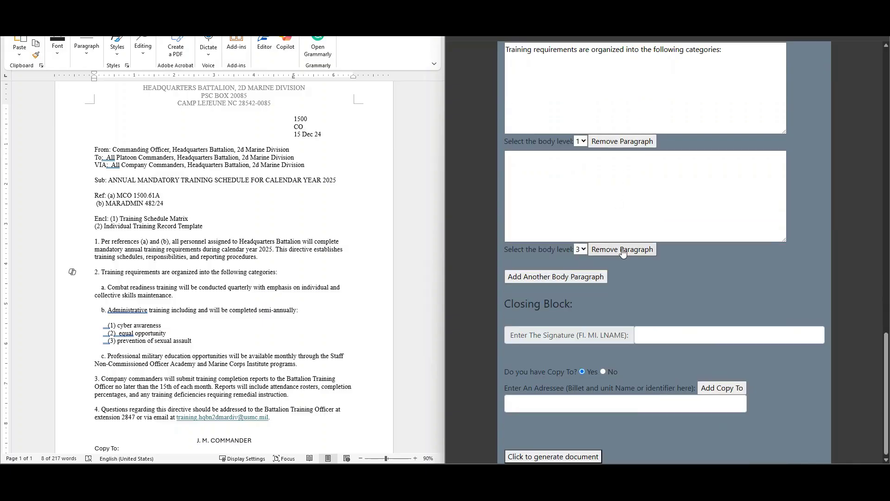
# Step: Replace the extra body paragraph with the Training requirements sentence pasted from Word
pyautogui.scroll(3, 886, 335)
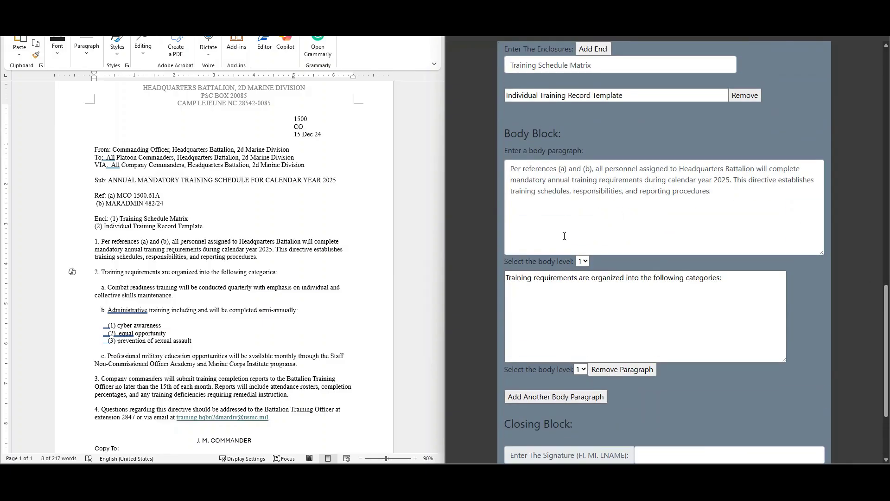
pyautogui.click(622, 369)
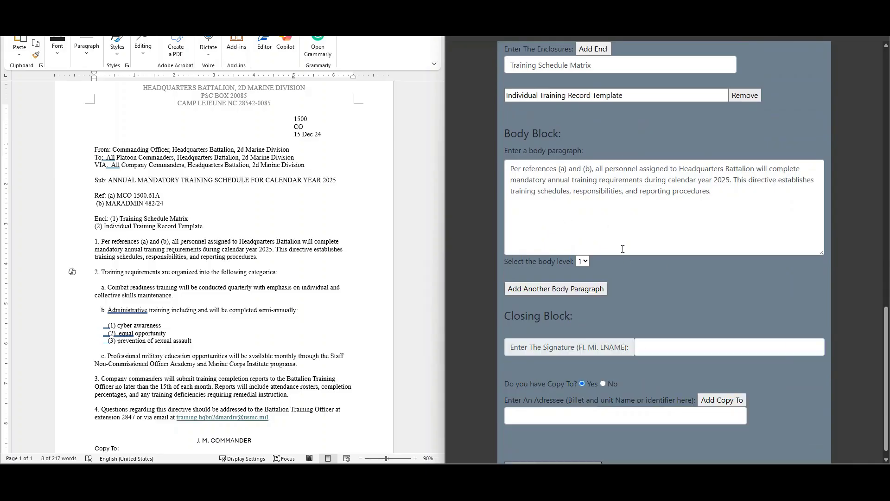
pyautogui.click(561, 289)
pyautogui.click(568, 286)
pyautogui.hotkey('ctrl', 'v')
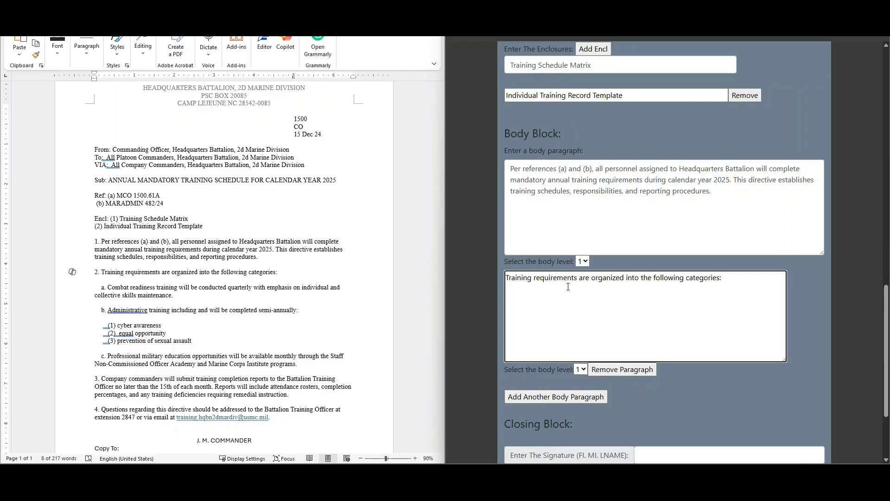
pyautogui.click(556, 397)
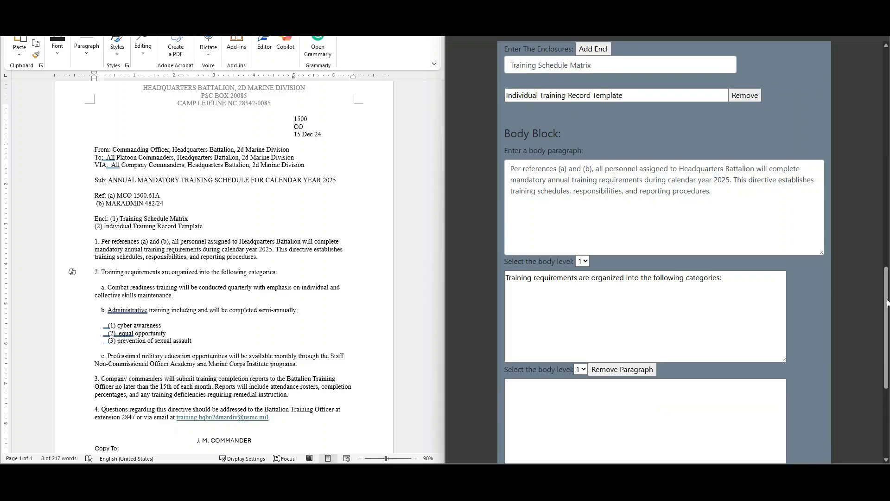
pyautogui.moveTo(887, 303); pyautogui.dragTo(887, 357)
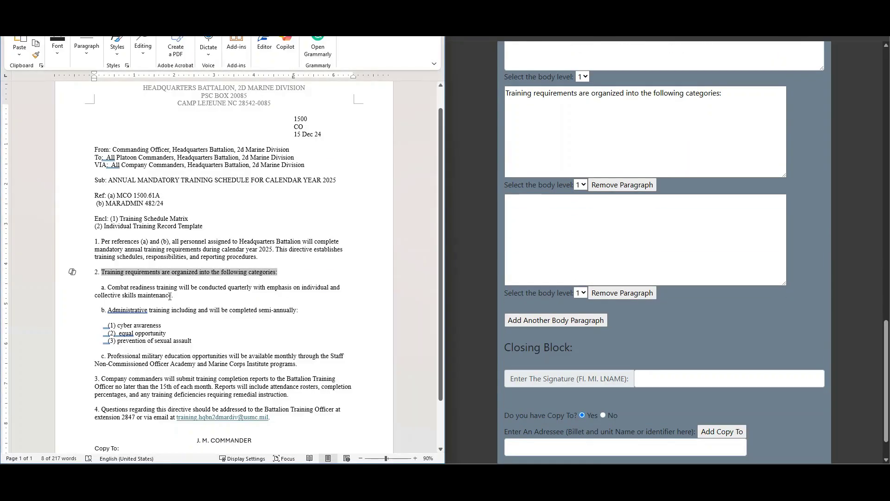
# Step: Add item a's Combat readiness sentence as a level-2 body paragraph, removing the empty one
pyautogui.moveTo(108, 287); pyautogui.dragTo(173, 295)
pyautogui.click(592, 293)
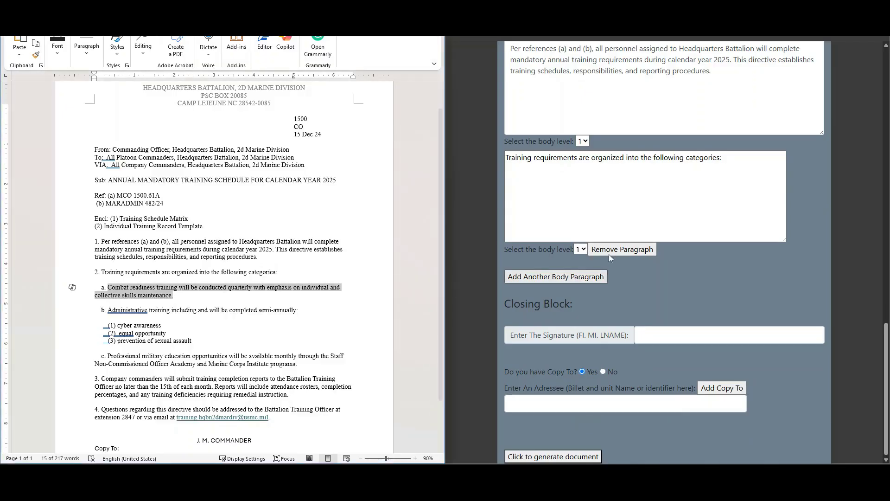
pyautogui.click(585, 284)
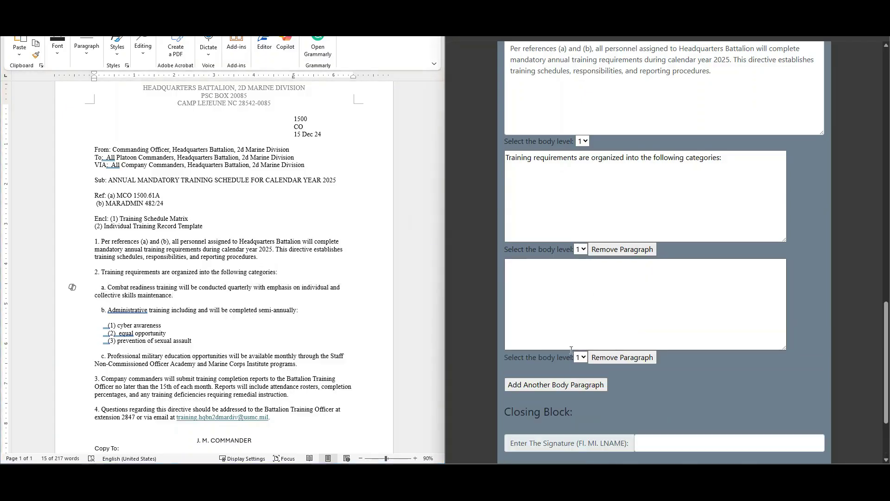
pyautogui.click(580, 357)
pyautogui.click(580, 374)
pyautogui.click(577, 288)
pyautogui.hotkey('ctrl', 'v')
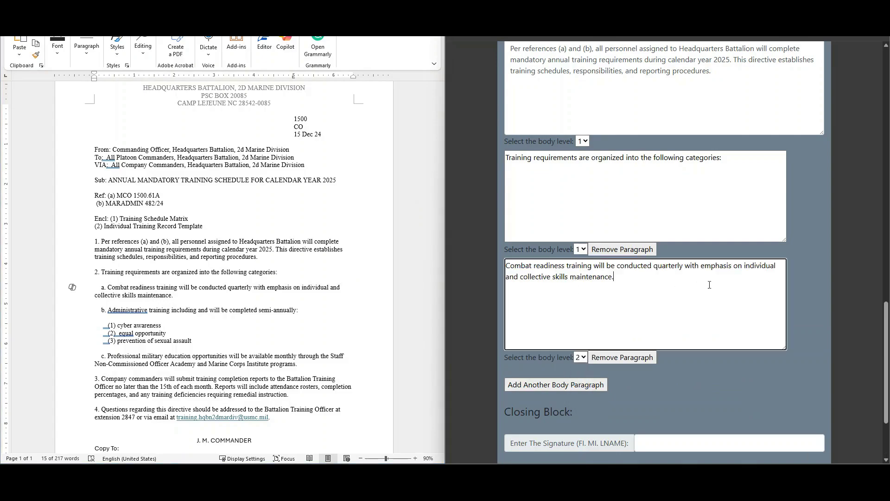
pyautogui.scroll(-2, 876, 313)
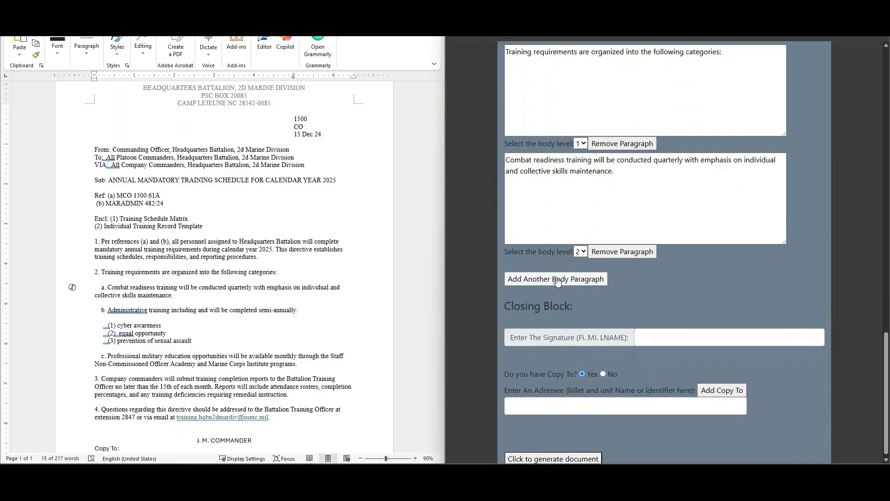
# Step: Add item b's Administrative training line as a level-2 body paragraph
pyautogui.click(533, 280)
pyautogui.click(183, 330)
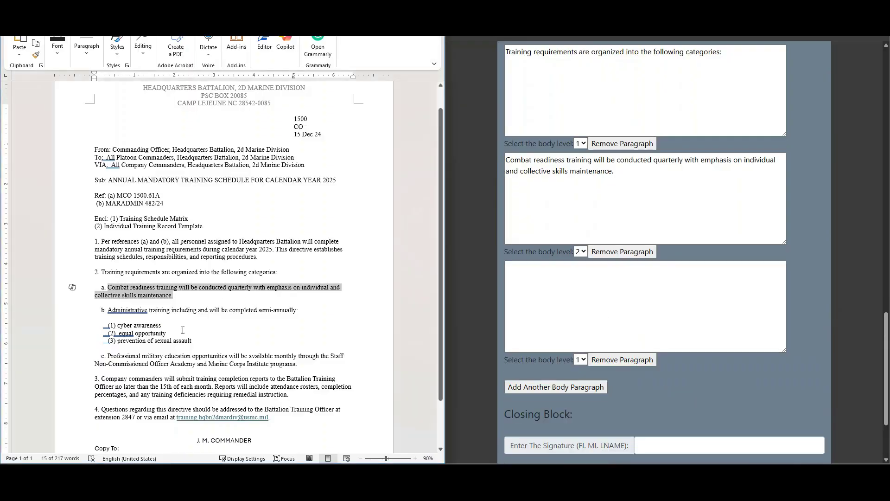
pyautogui.click(323, 315)
pyautogui.moveTo(301, 311); pyautogui.dragTo(126, 310)
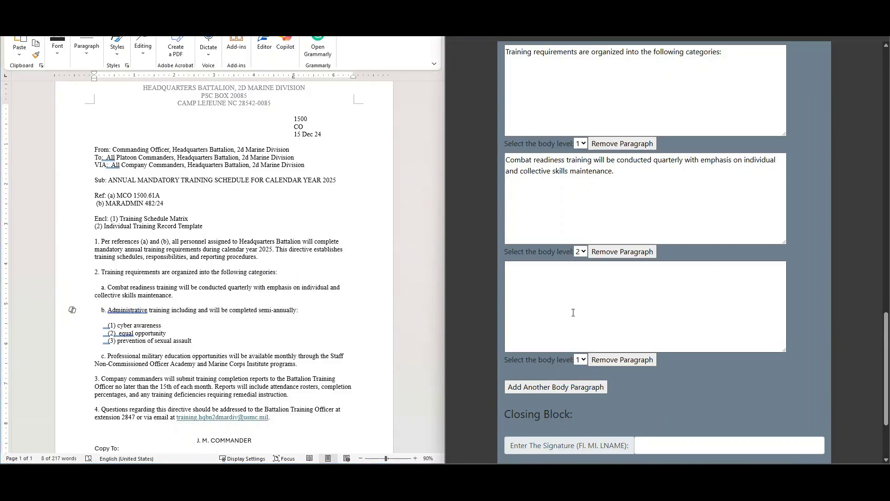
pyautogui.hotkey('ctrl', 'v')
pyautogui.click(581, 360)
pyautogui.click(583, 388)
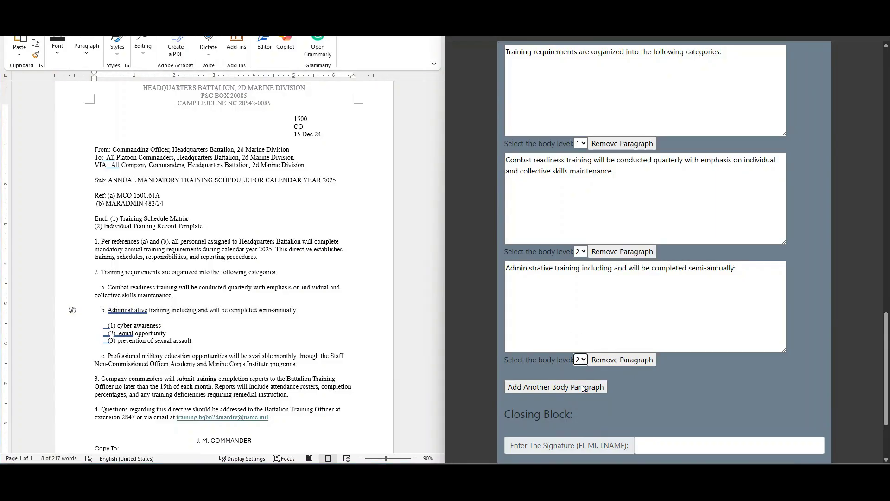
# Step: Add item (1), cyber awareness, as a level-3 body paragraph
pyautogui.scroll(-3, 887, 322)
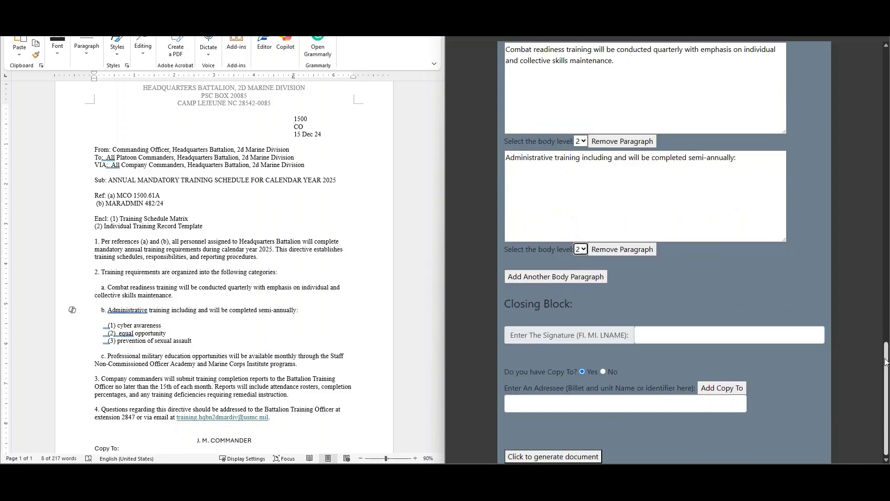
pyautogui.click(576, 278)
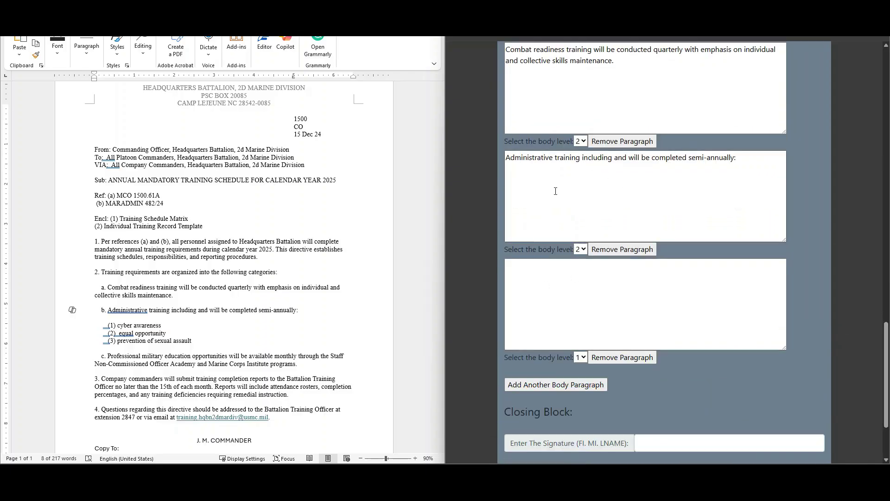
pyautogui.hotkey('alt', 'Tab')
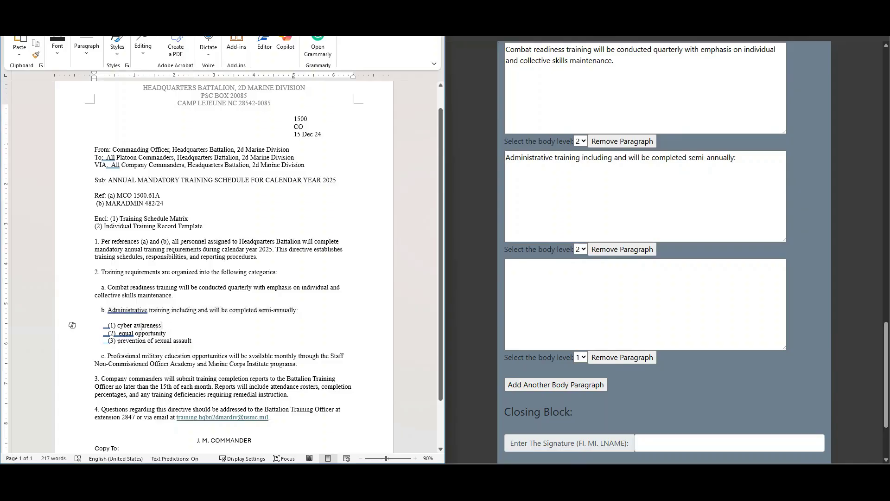
pyautogui.moveTo(163, 325); pyautogui.dragTo(117, 325)
pyautogui.click(581, 360)
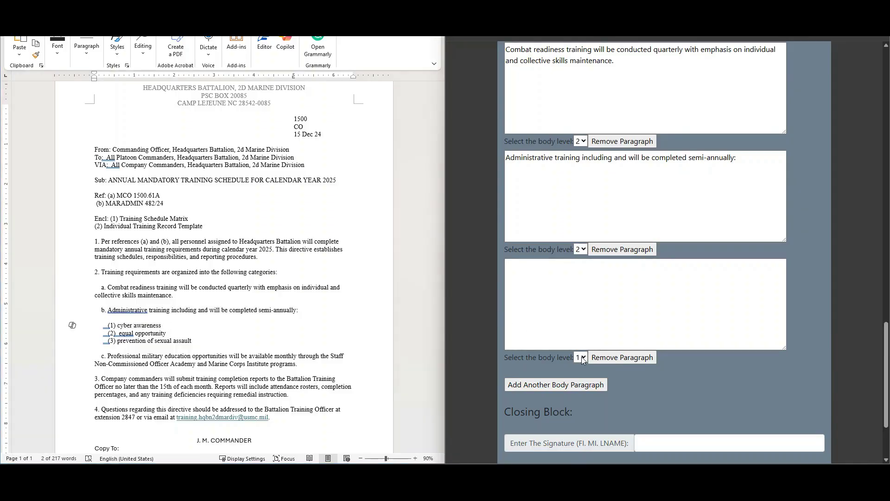
pyautogui.click(581, 392)
pyautogui.click(571, 317)
pyautogui.hotkey('ctrl', 'v')
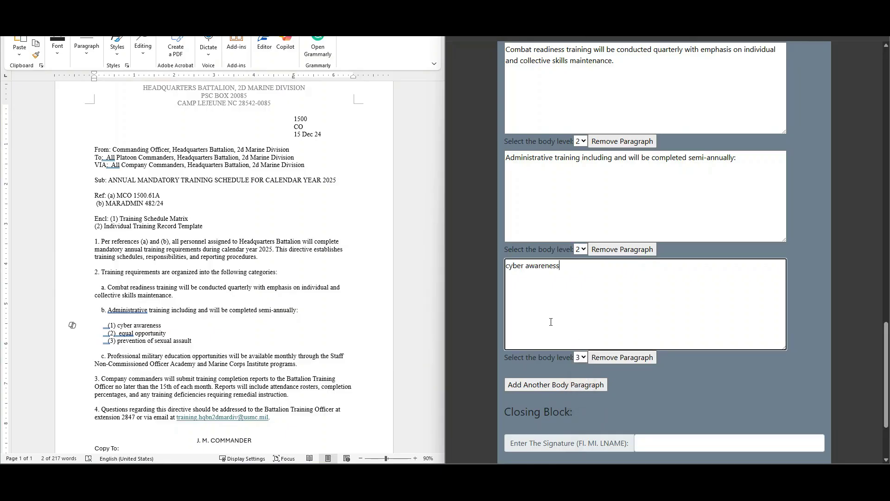
# Step: Add item (2), equal opportunity, as a level-3 body paragraph
pyautogui.click(194, 350)
pyautogui.moveTo(166, 333); pyautogui.dragTo(119, 333)
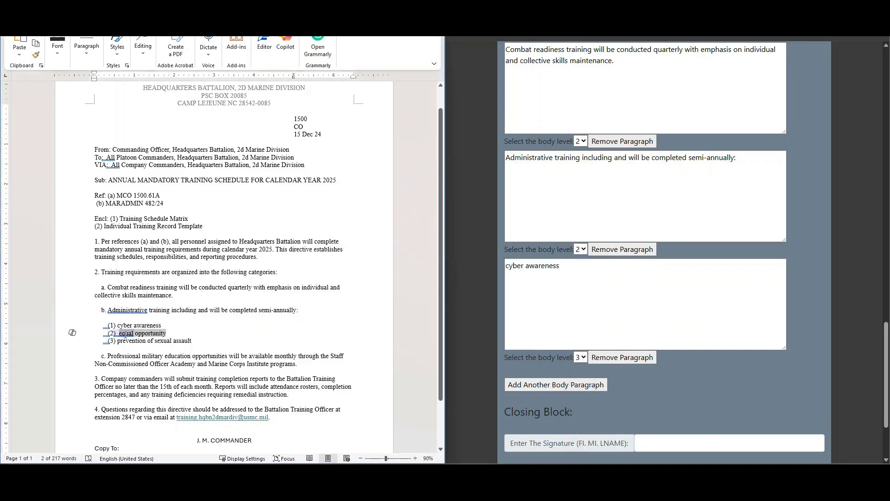
pyautogui.click(580, 385)
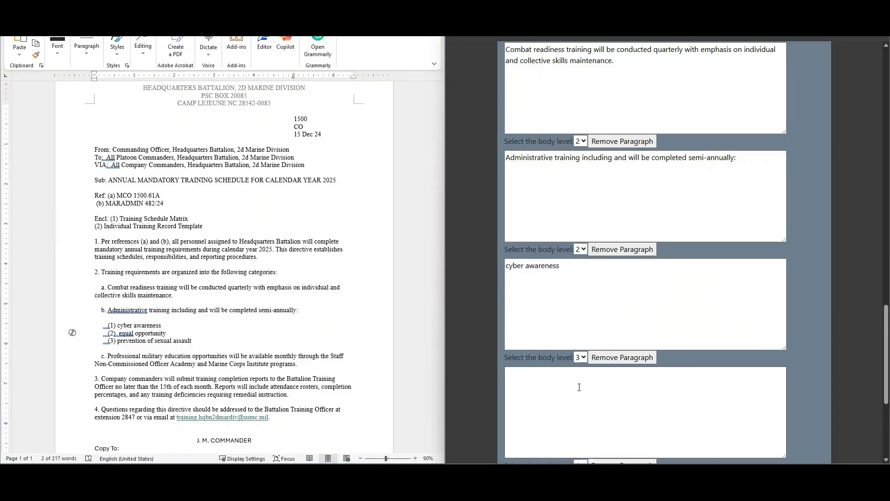
pyautogui.hotkey('ctrl', 'v')
pyautogui.scroll(-5, 580, 387)
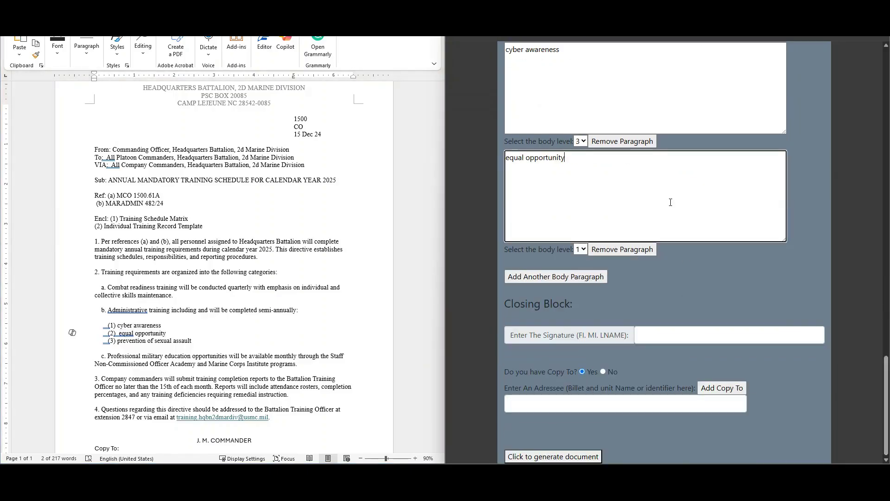
pyautogui.click(581, 250)
pyautogui.click(580, 284)
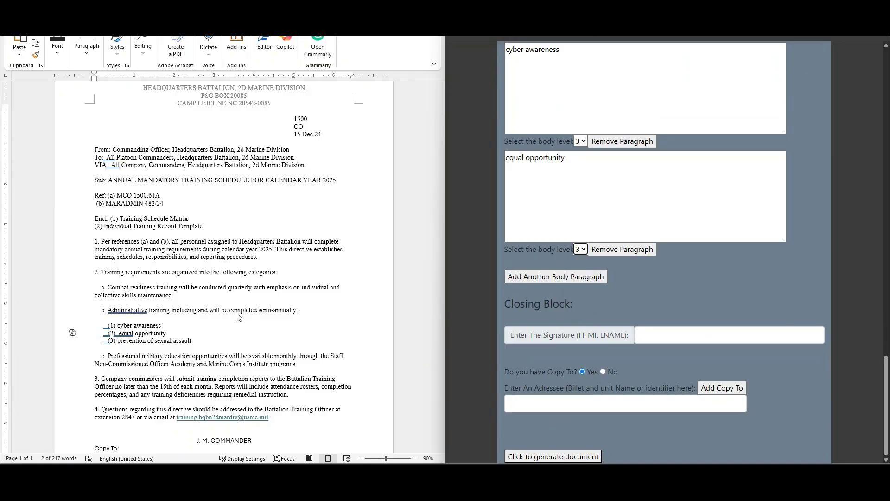
# Step: Add item (3), prevention of sexual assault, as a level-3 body paragraph
pyautogui.moveTo(192, 340); pyautogui.dragTo(117, 341)
pyautogui.hotkey('ctrl', 'c')
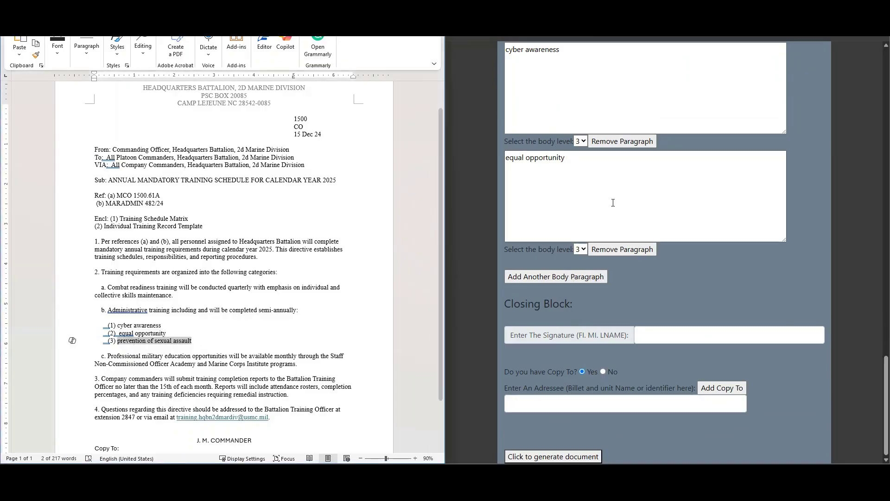
pyautogui.click(585, 277)
pyautogui.click(587, 294)
pyautogui.hotkey('ctrl', 'v')
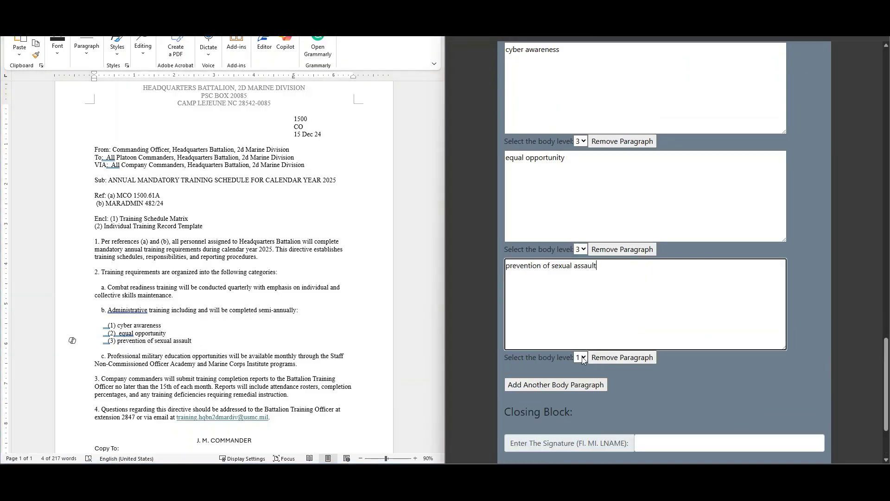
pyautogui.click(580, 357)
pyautogui.click(580, 397)
pyautogui.moveTo(886, 362); pyautogui.dragTo(886, 392)
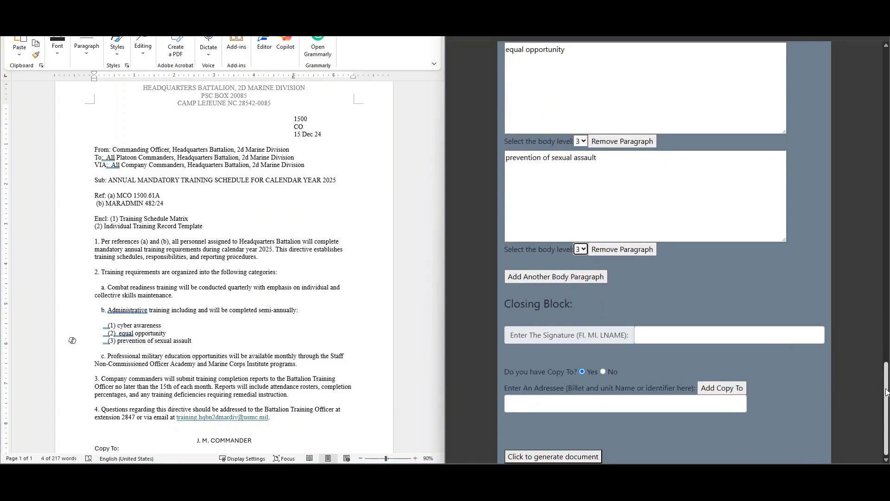
# Step: Paste all of paragraph c into a new body paragraph set to level 2
pyautogui.click(586, 277)
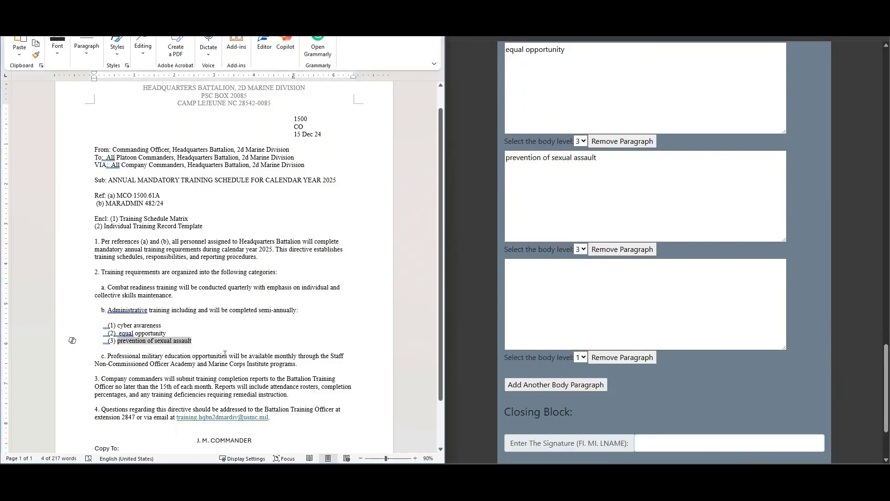
pyautogui.moveTo(290, 364); pyautogui.dragTo(108, 356)
pyautogui.hotkey('ctrl', 'c')
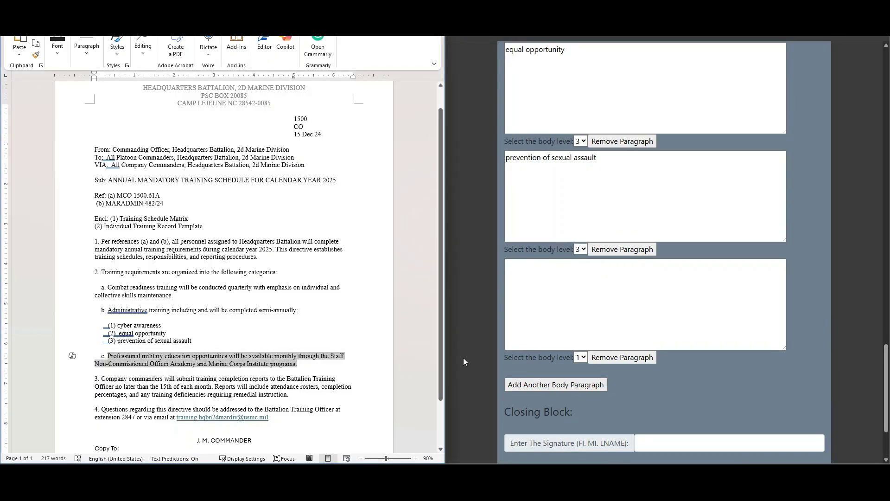
pyautogui.click(586, 315)
pyautogui.hotkey('ctrl', 'v')
pyautogui.click(580, 357)
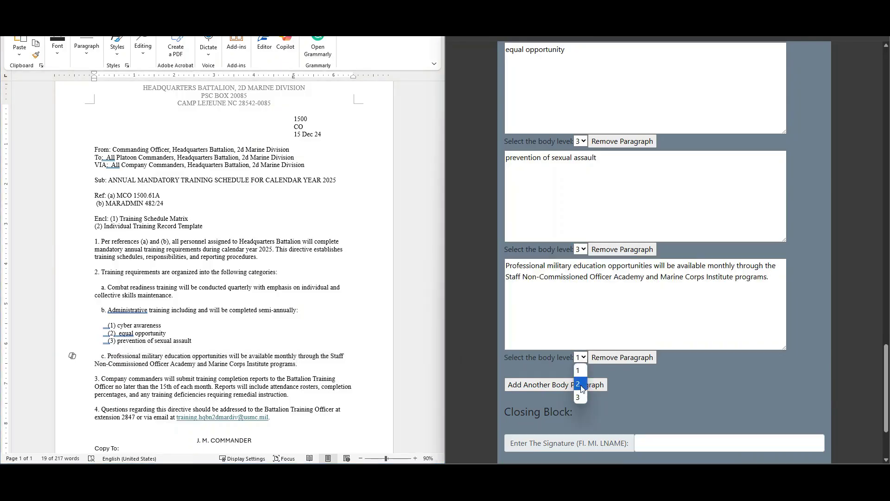
pyautogui.click(580, 373)
pyautogui.scroll(-2, 887, 367)
# Step: Add paragraphs 3 and 4 from the Word letter as level-1 body paragraphs
pyautogui.click(556, 276)
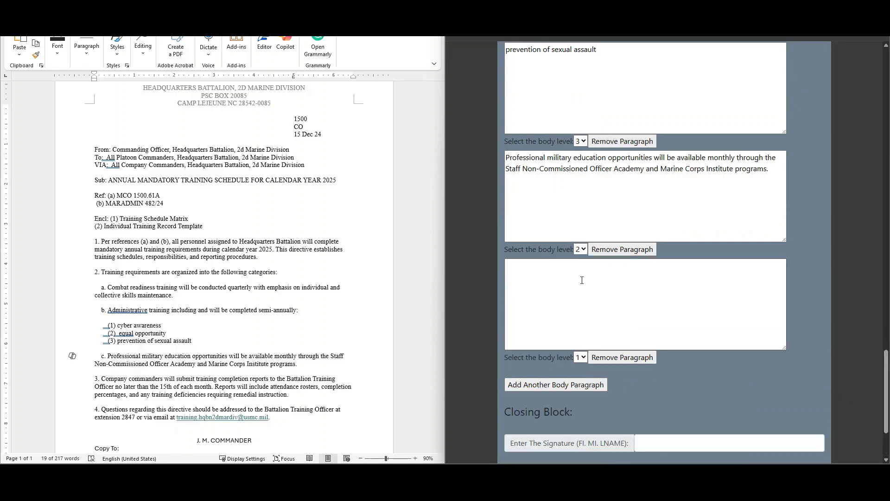
pyautogui.click(231, 370)
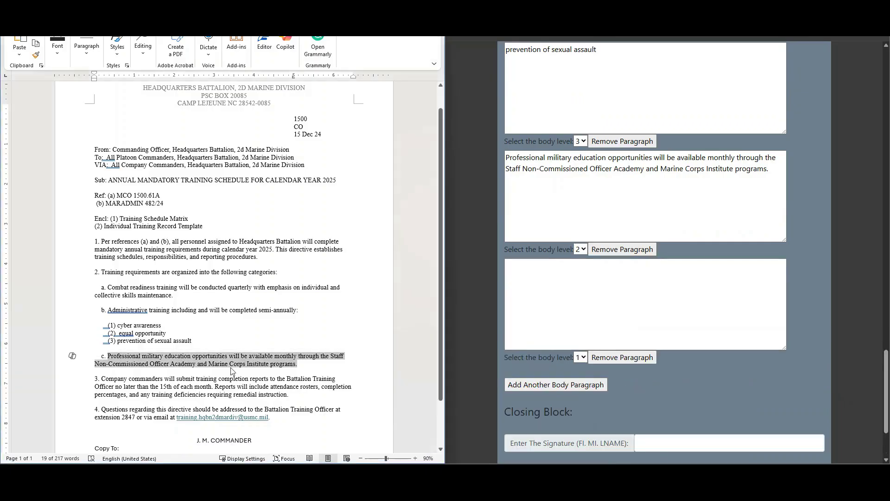
pyautogui.tripleClick(296, 395)
pyautogui.hotkey('ctrl', 'c')
pyautogui.click(567, 313)
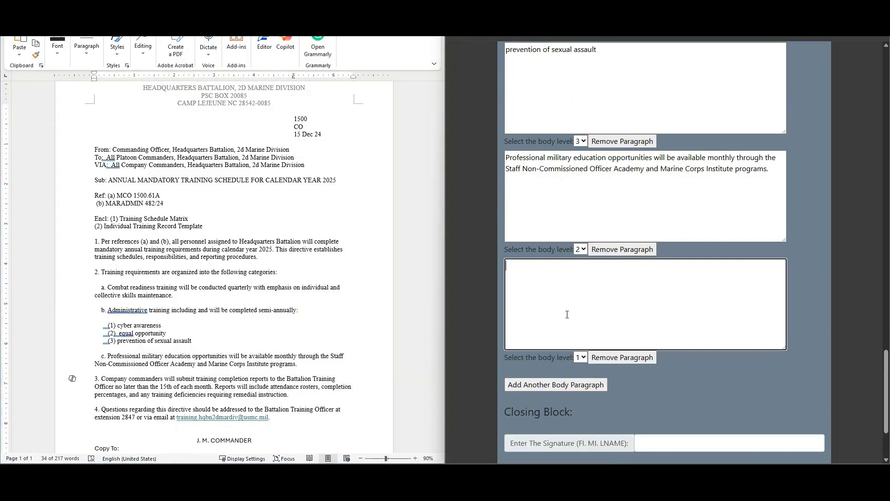
pyautogui.hotkey('ctrl', 'v')
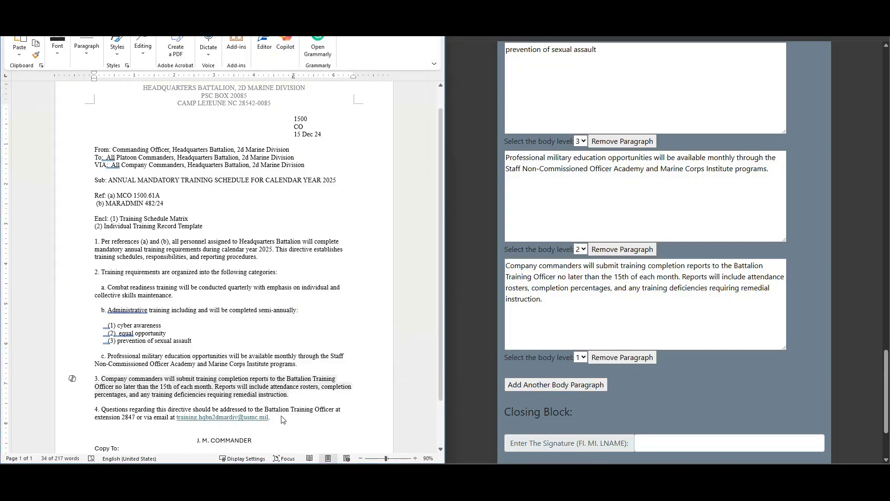
pyautogui.moveTo(258, 419); pyautogui.dragTo(101, 410)
pyautogui.hotkey('ctrl', 'c')
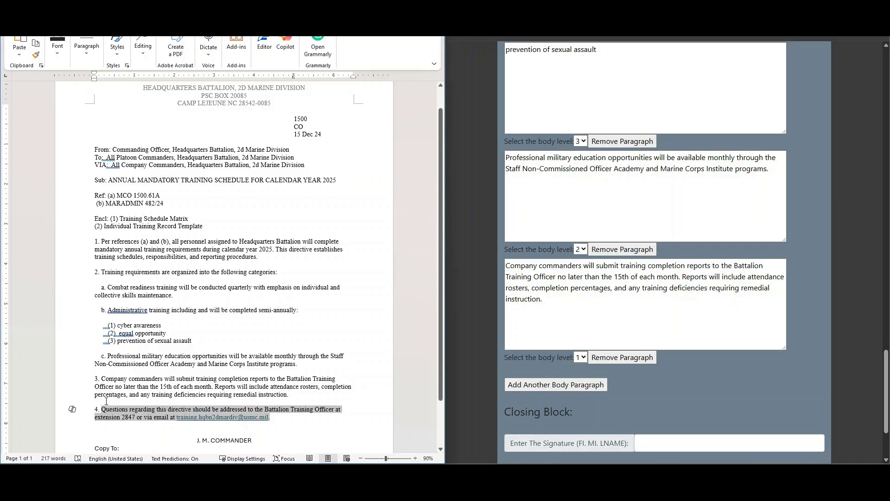
pyautogui.click(596, 385)
pyautogui.click(596, 398)
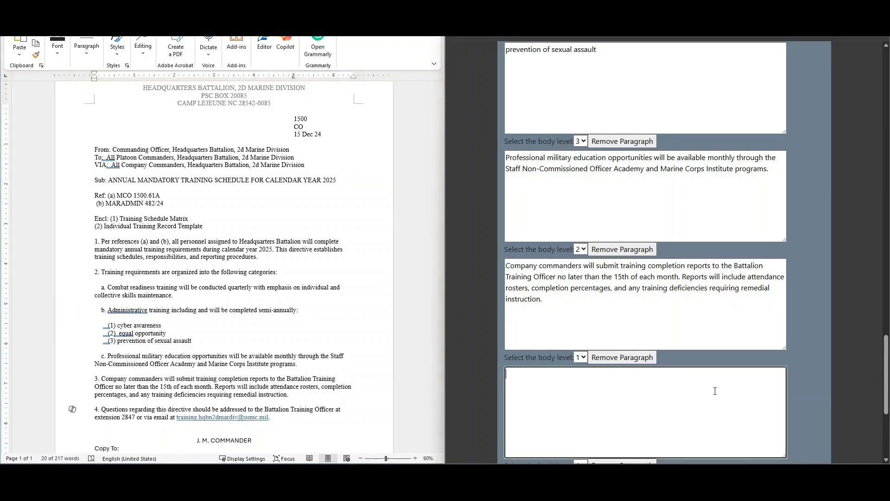
pyautogui.hotkey('ctrl', 'v')
pyautogui.moveTo(886, 364); pyautogui.dragTo(884, 408)
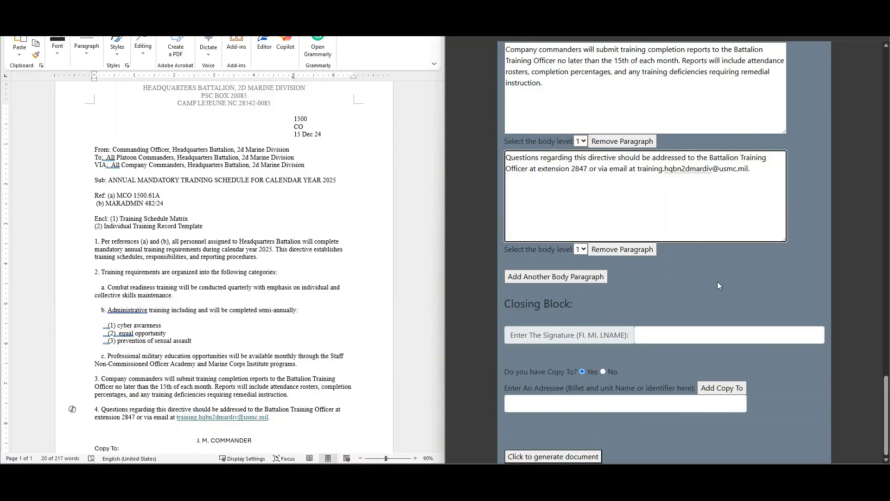
pyautogui.hotkey('alt', 'Tab')
pyautogui.moveTo(258, 441); pyautogui.dragTo(196, 441)
pyautogui.hotkey('ctrl', 'c')
# Step: Paste the commanding officer's signature name into the signature field
pyautogui.click(661, 331)
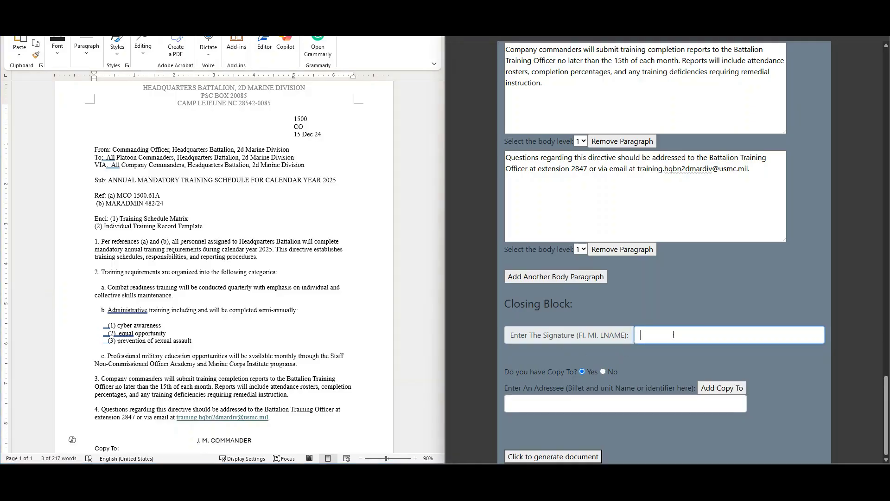
pyautogui.hotkey('ctrl', 'v')
pyautogui.scroll(1, 603, 371)
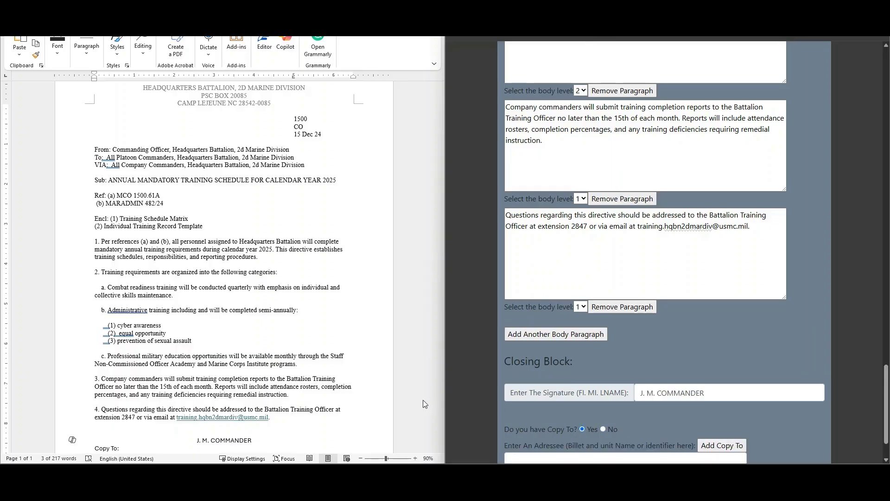
pyautogui.scroll(-2, 198, 399)
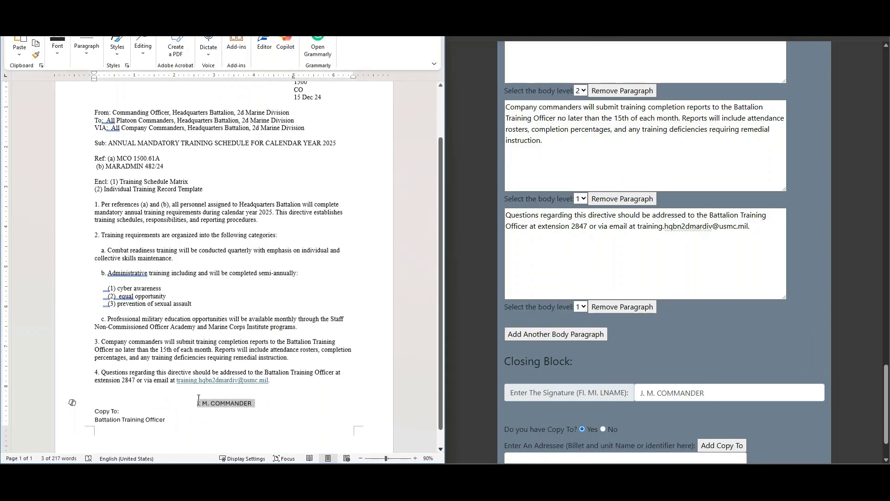
# Step: Add Battalion Training Officer as copy-to, generate the letter, and open the downloaded .docx
pyautogui.click(198, 400)
pyautogui.moveTo(167, 424); pyautogui.dragTo(112, 420)
pyautogui.hotkey('ctrl', 'c')
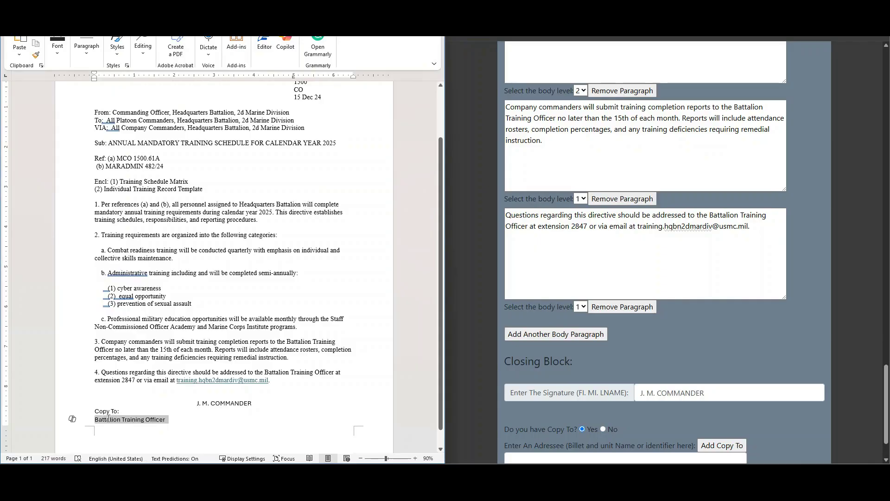
pyautogui.click(694, 393)
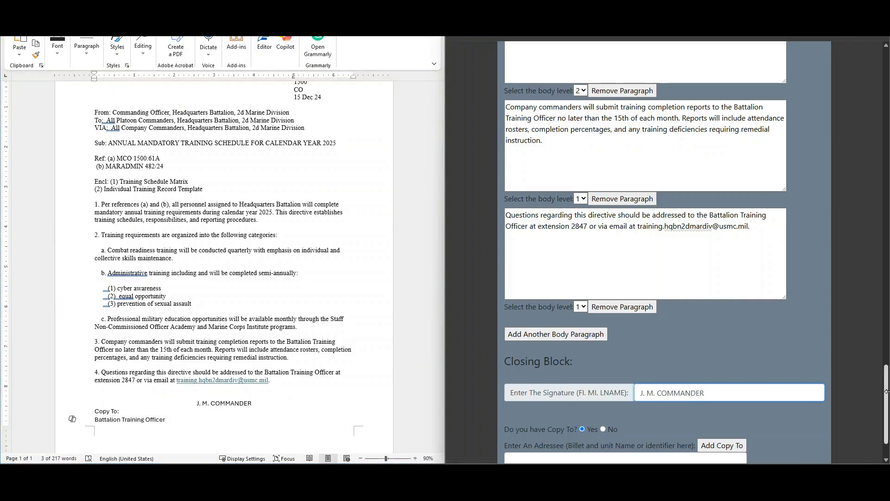
pyautogui.scroll(-1, 816, 425)
pyautogui.click(654, 404)
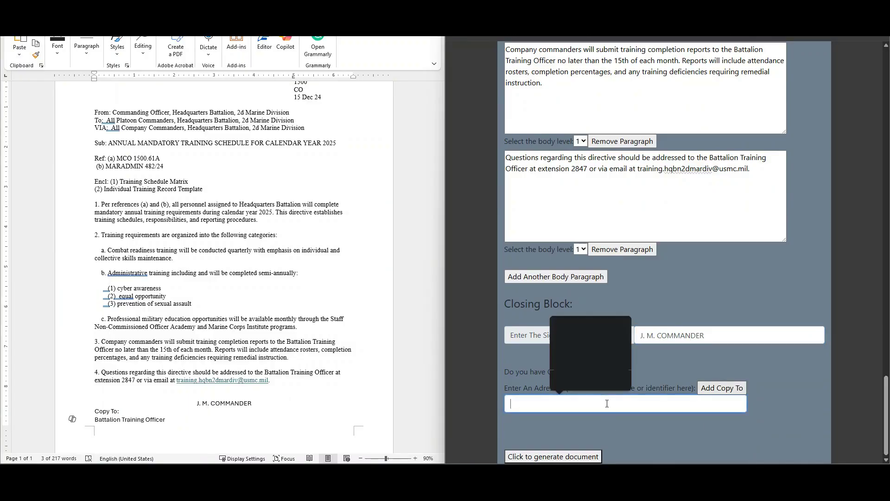
pyautogui.hotkey('ctrl', 'v')
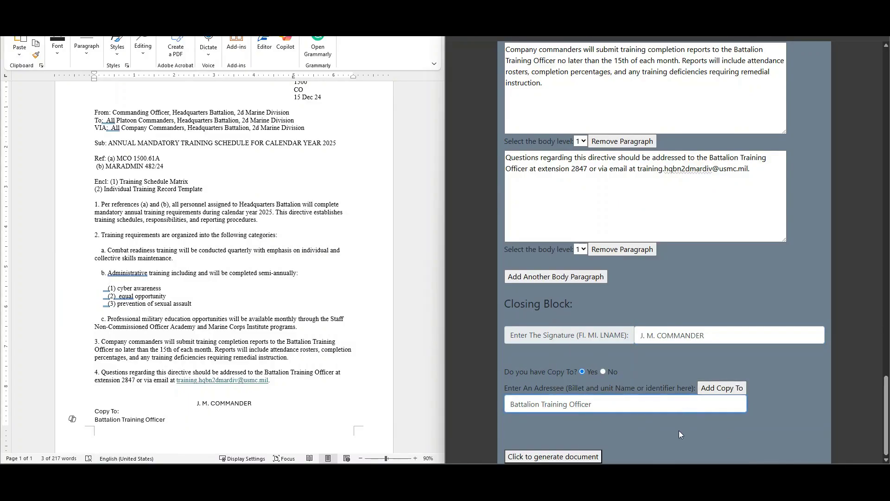
pyautogui.click(552, 457)
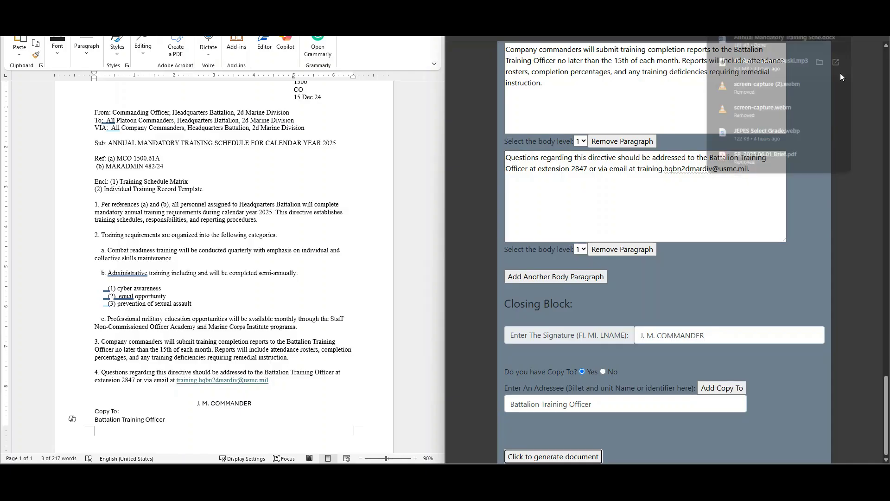
pyautogui.click(791, 37)
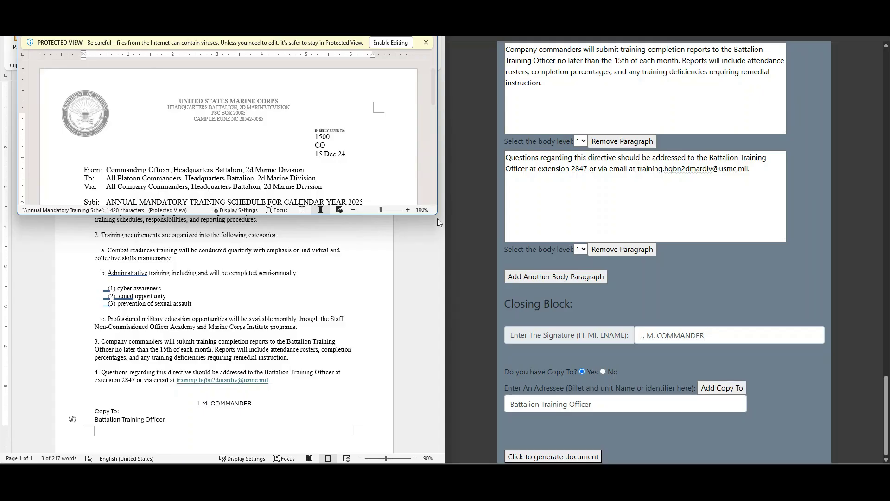
# Step: Enlarge the generated letter's window and place it on the right half beside the original
pyautogui.moveTo(437, 213); pyautogui.dragTo(484, 444)
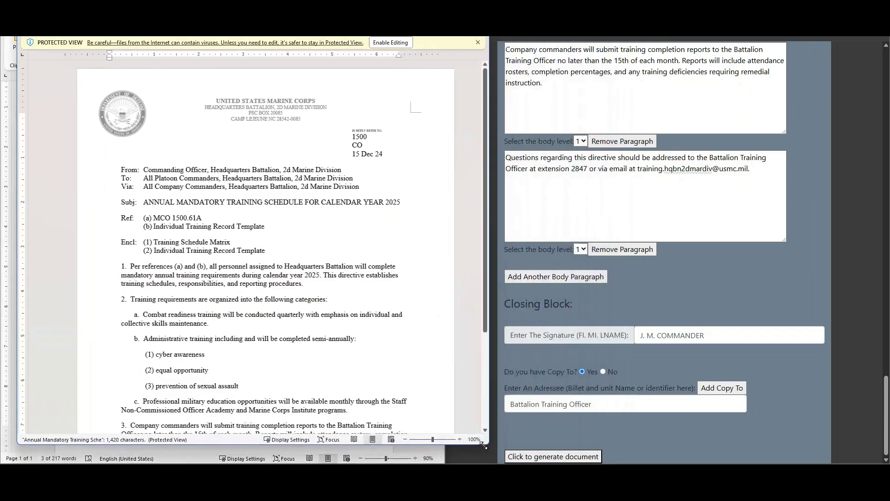
pyautogui.moveTo(232, 37); pyautogui.dragTo(633, 41)
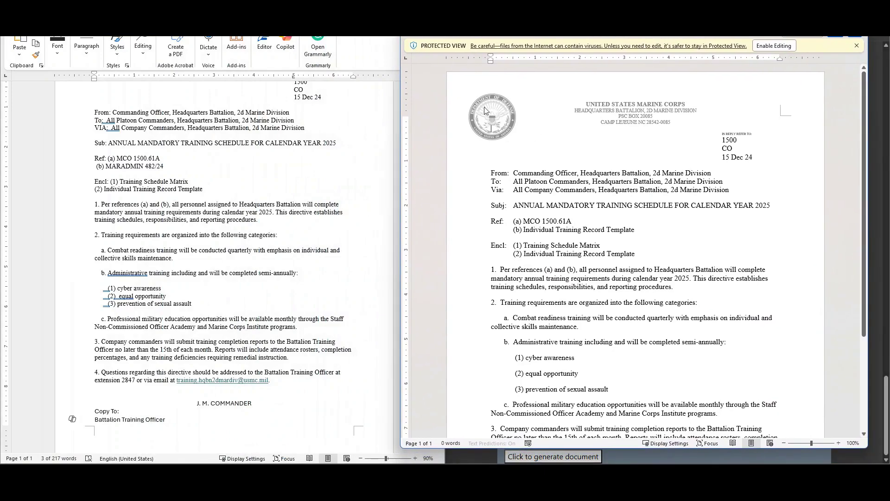
pyautogui.click(396, 140)
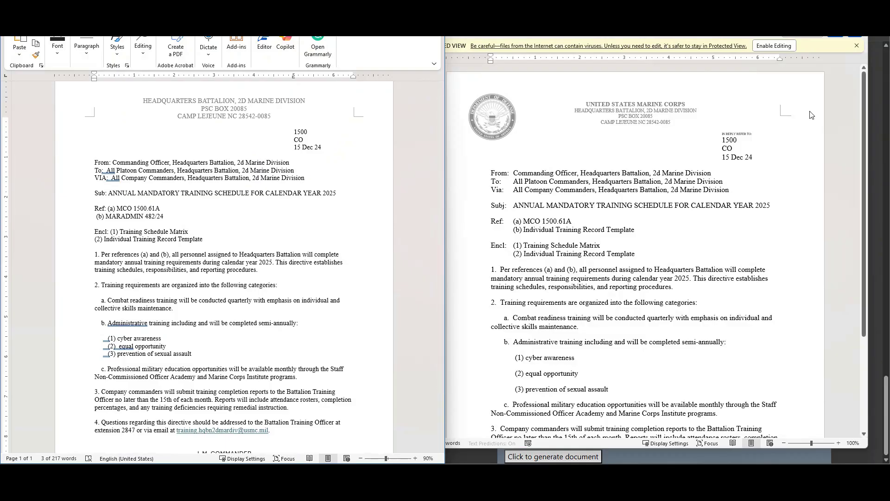
pyautogui.click(864, 108)
# Step: Scroll through the generated letter, checking the spacing before cyber awareness and the From line
pyautogui.scroll(-2, 865, 108)
pyautogui.scroll(-1, 865, 108)
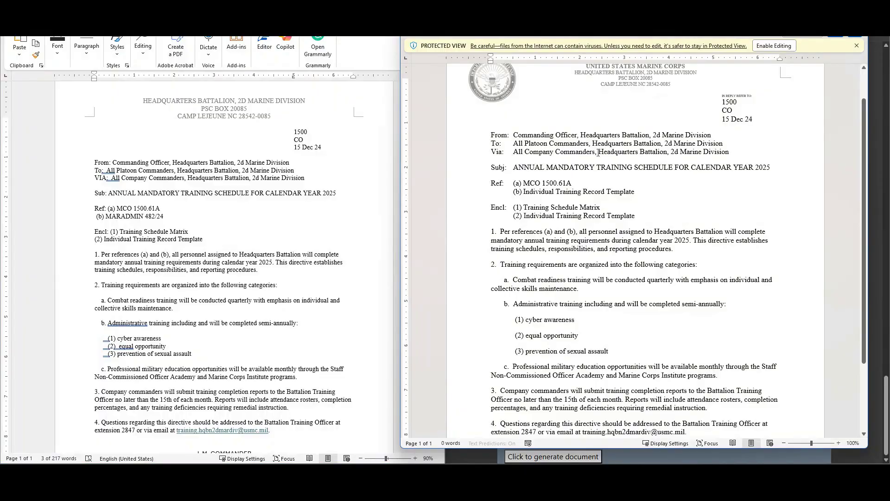
pyautogui.moveTo(867, 126); pyautogui.dragTo(867, 157)
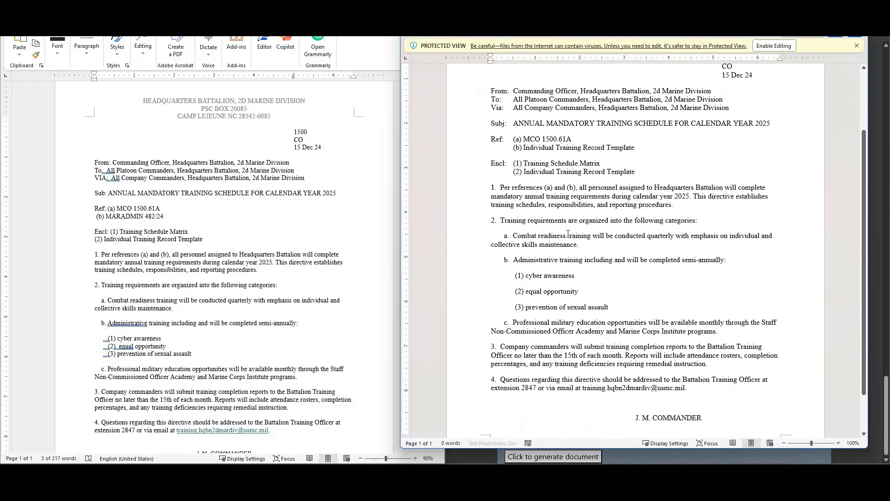
pyautogui.moveTo(522, 276); pyautogui.dragTo(529, 279)
pyautogui.click(530, 278)
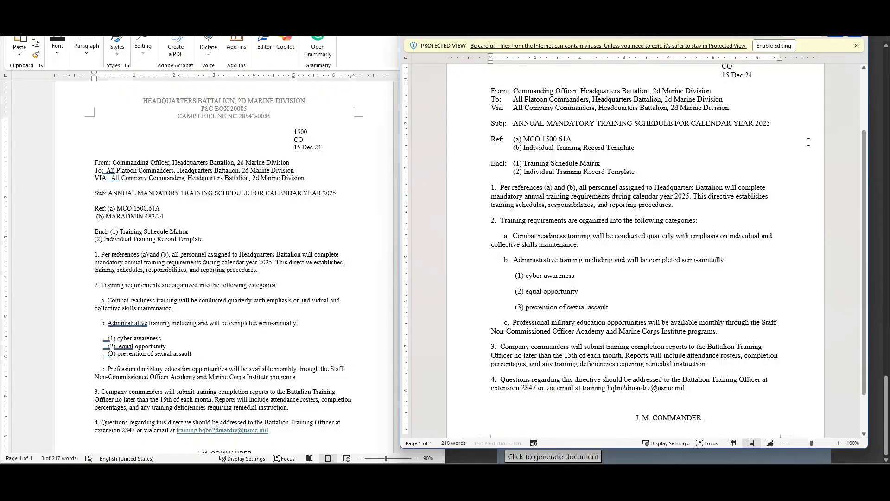
pyautogui.moveTo(866, 159); pyautogui.dragTo(842, 132)
pyautogui.click(842, 131)
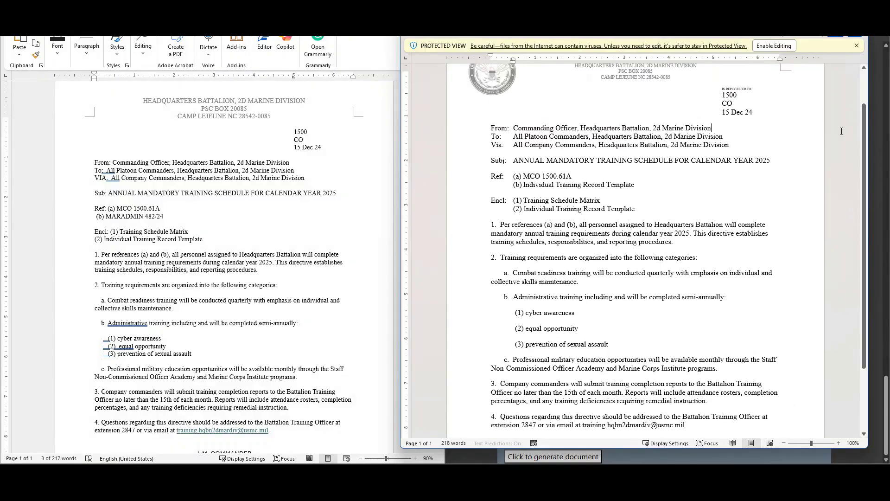